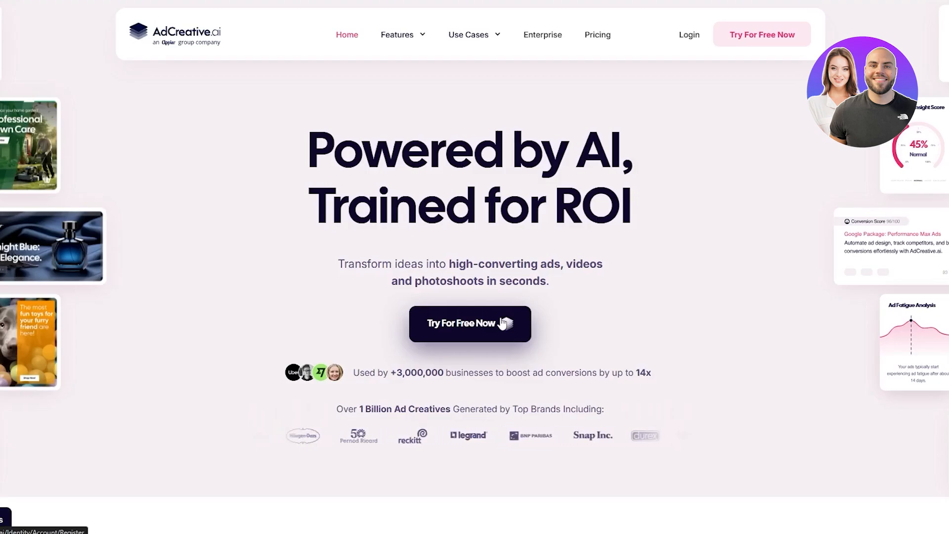
- Look through the AdCreative.ai homepage, including its feature cards, ad generation, template and scoring sections, awards, testimonials and use cases
scroll(503, 322, down, 20)
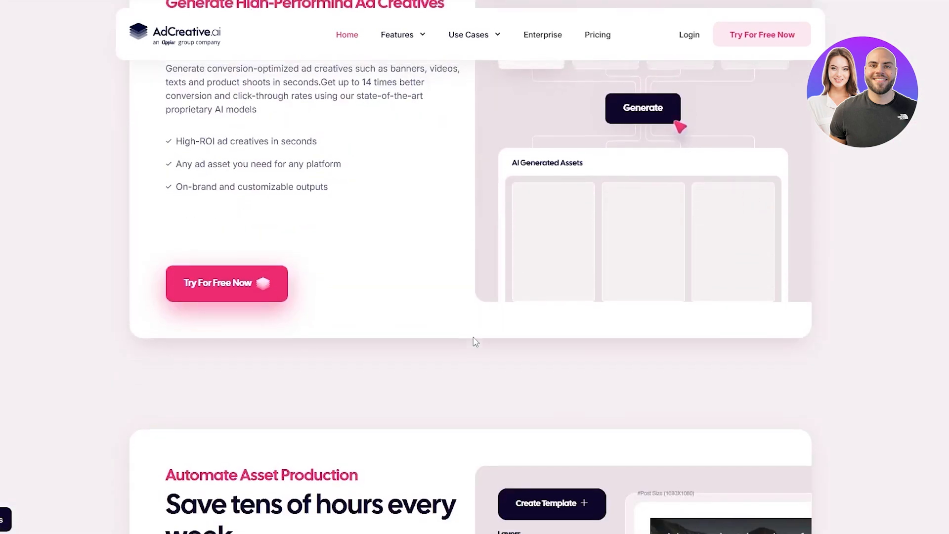
scroll(475, 340, up, 8)
mouse_move(493, 40)
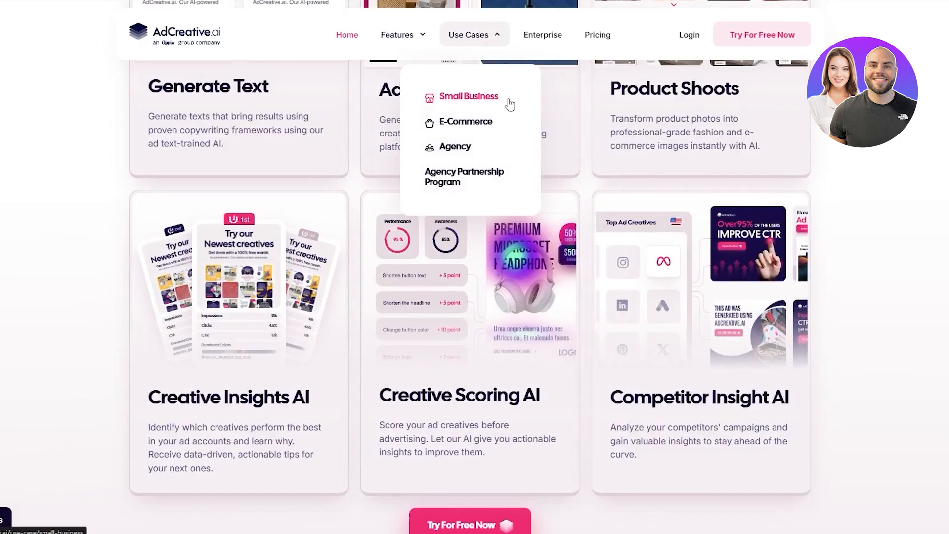
scroll(510, 105, down, 10)
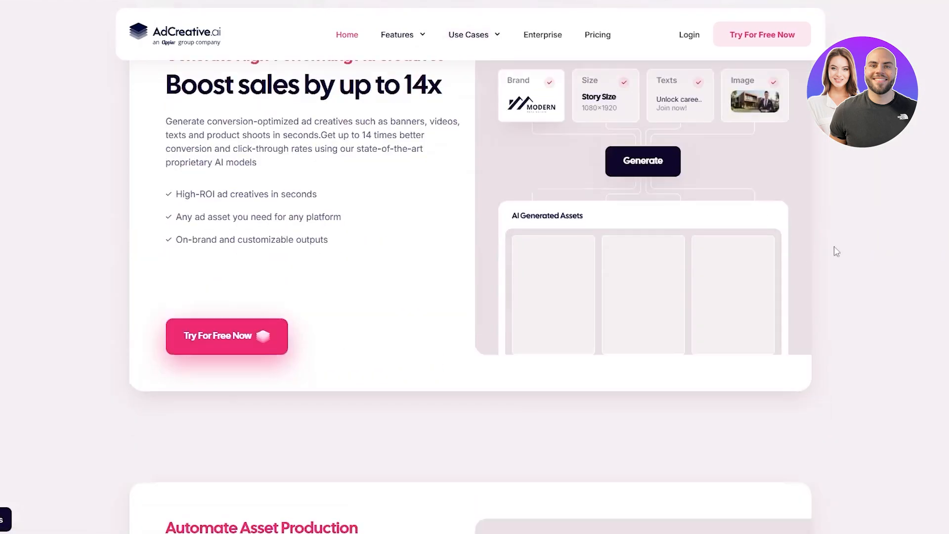
scroll(879, 247, up, 2)
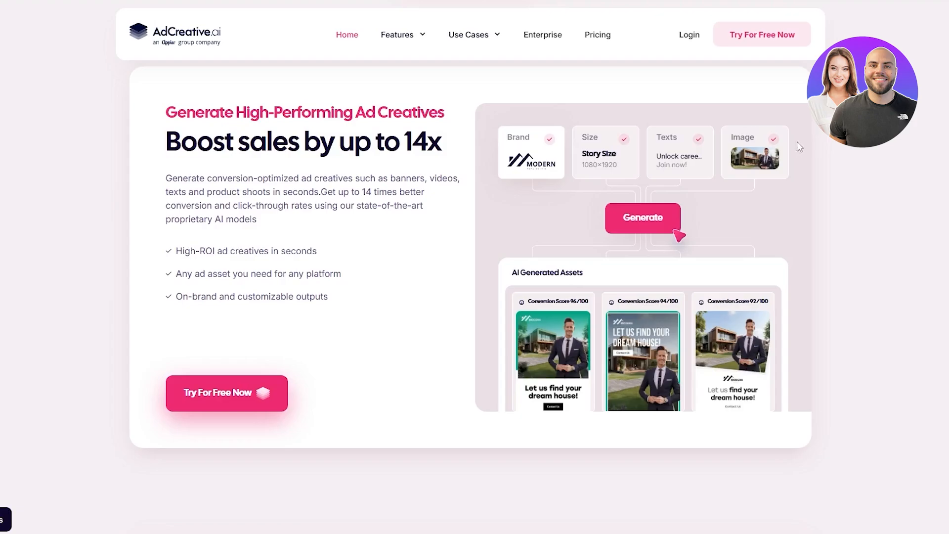
scroll(756, 155, down, 8)
scroll(757, 158, up, 5)
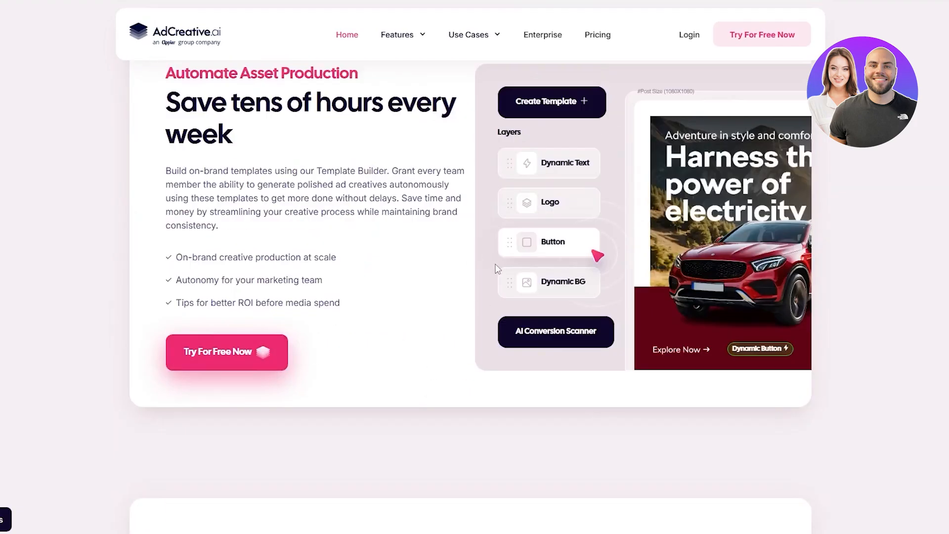
scroll(553, 221, down, 20)
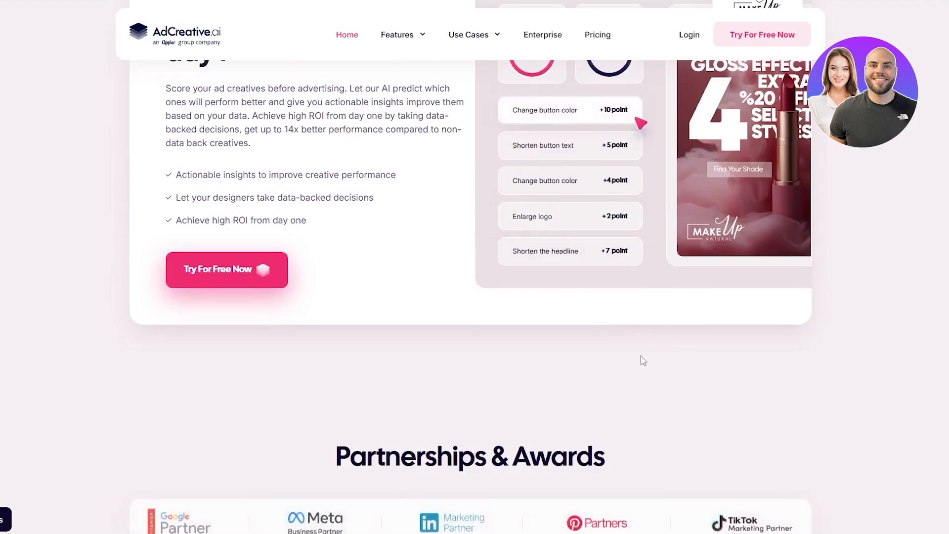
scroll(643, 359, down, 6)
scroll(469, 296, down, 6)
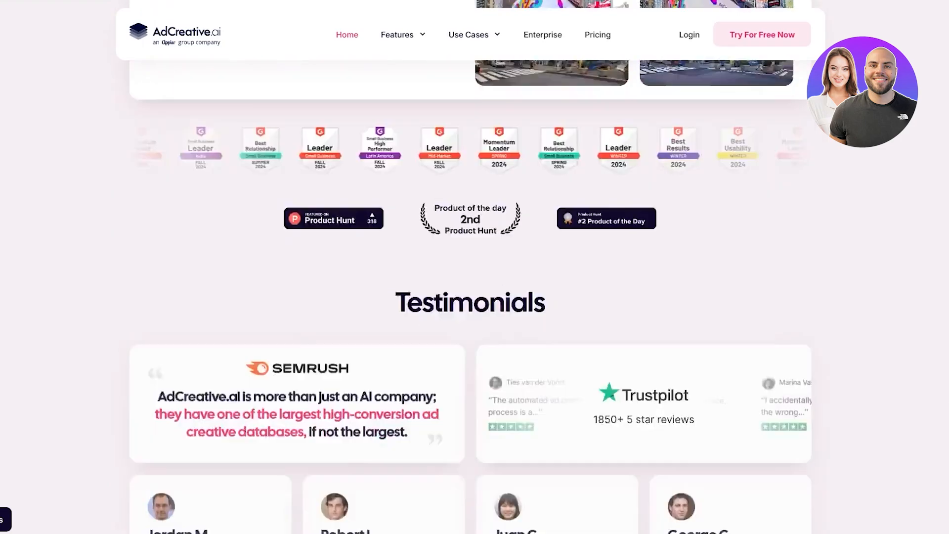
scroll(469, 296, up, 20)
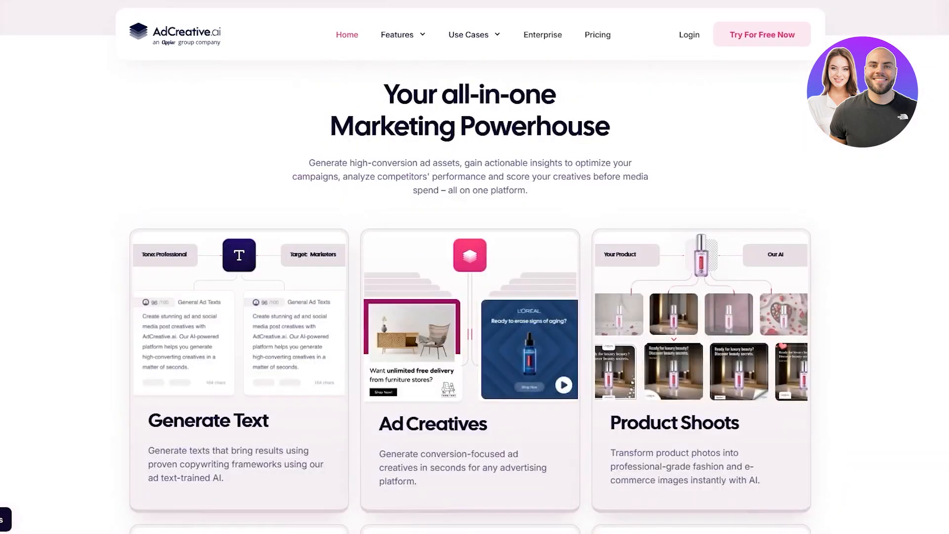
scroll(458, 336, up, 10)
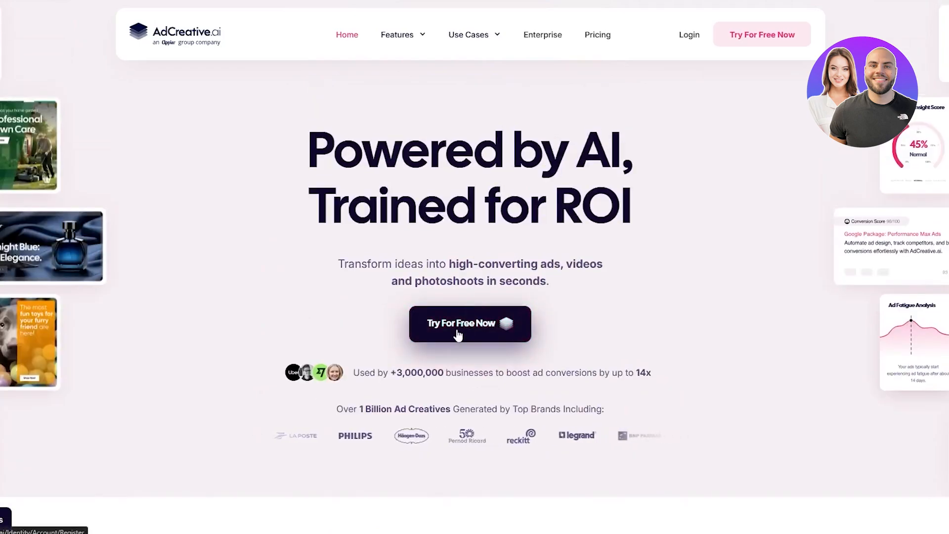
- Start the free trial sign-up and review the Payment Details page
click(454, 331)
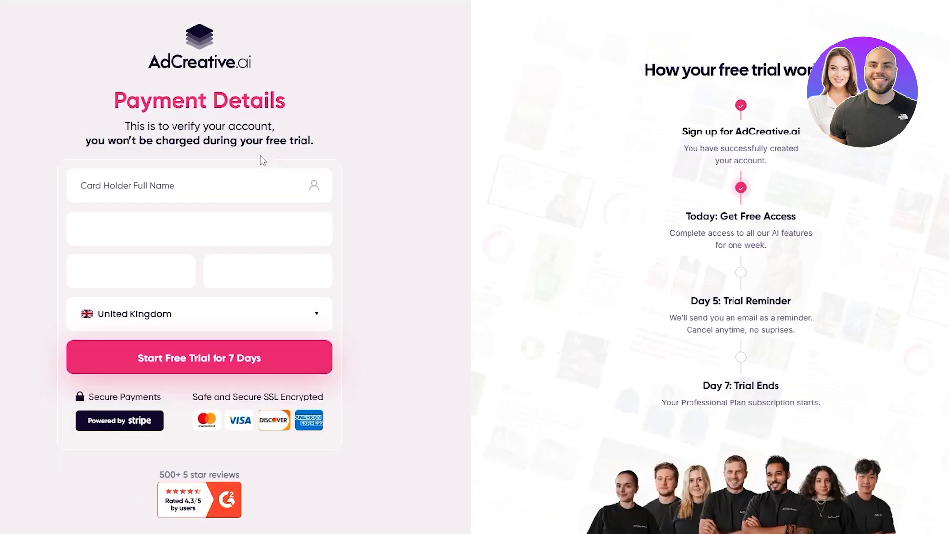
drag(113, 101, 259, 102)
click(384, 147)
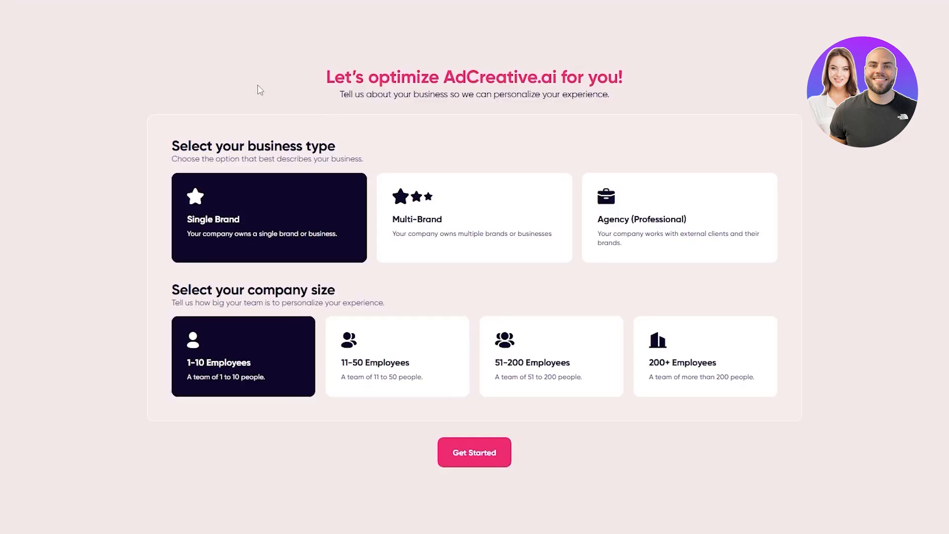
- Keep Single Brand as the business type and 1-10 Employees as the company size, and get started
drag(326, 81, 656, 88)
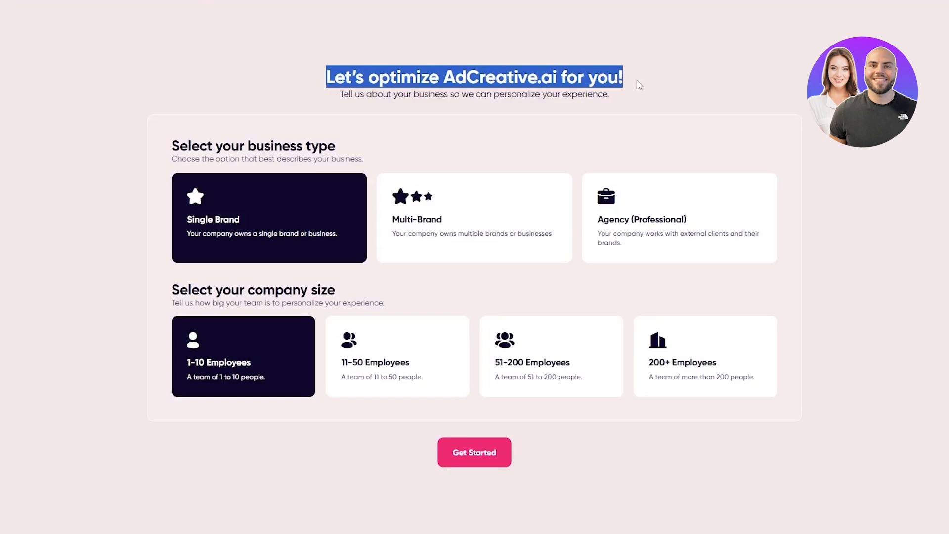
click(193, 120)
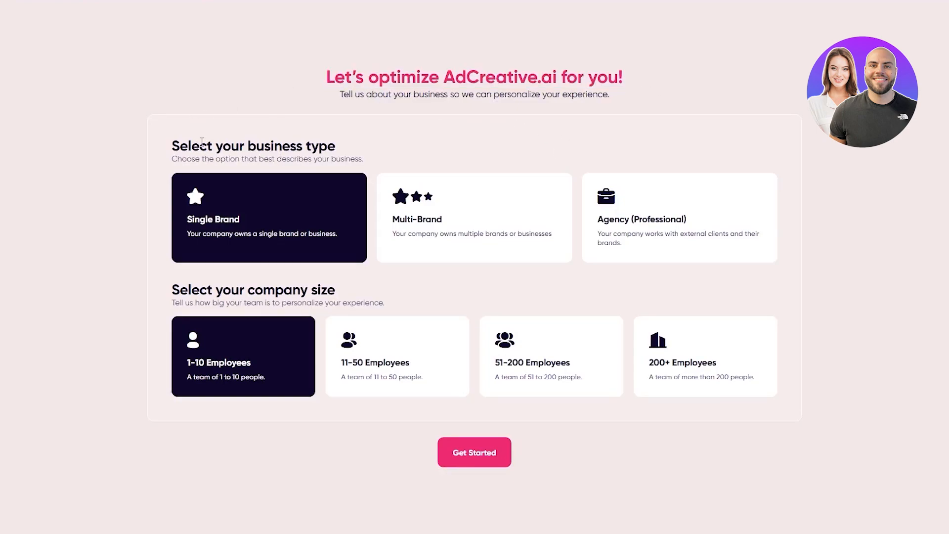
drag(215, 146, 392, 143)
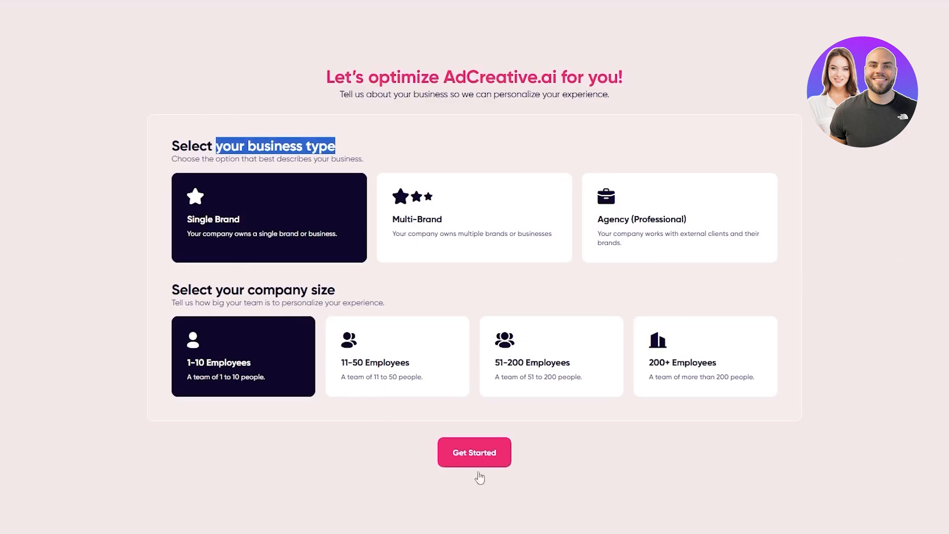
click(473, 454)
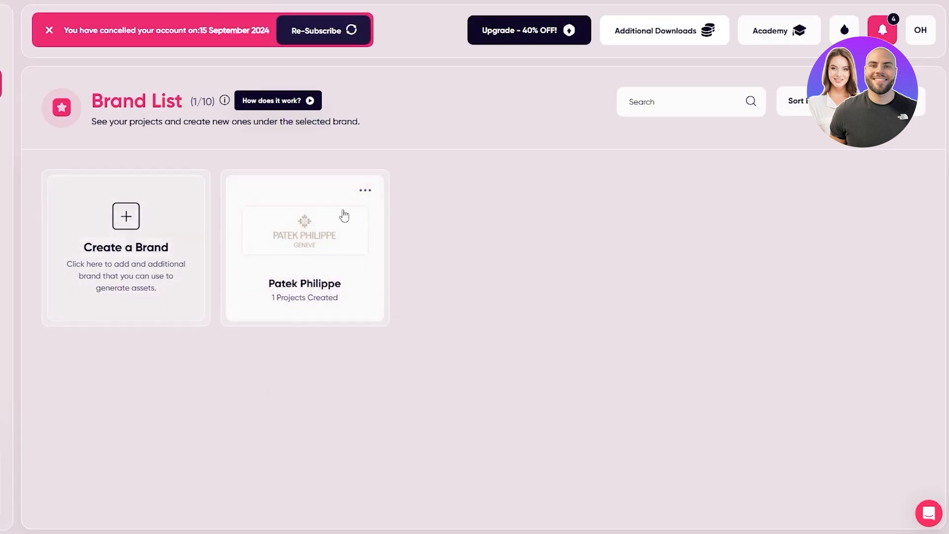
- Dismiss the account cancellation notice and bring up the Brand Setup form from the Patek Philippe brand's options
drag(190, 101, 216, 104)
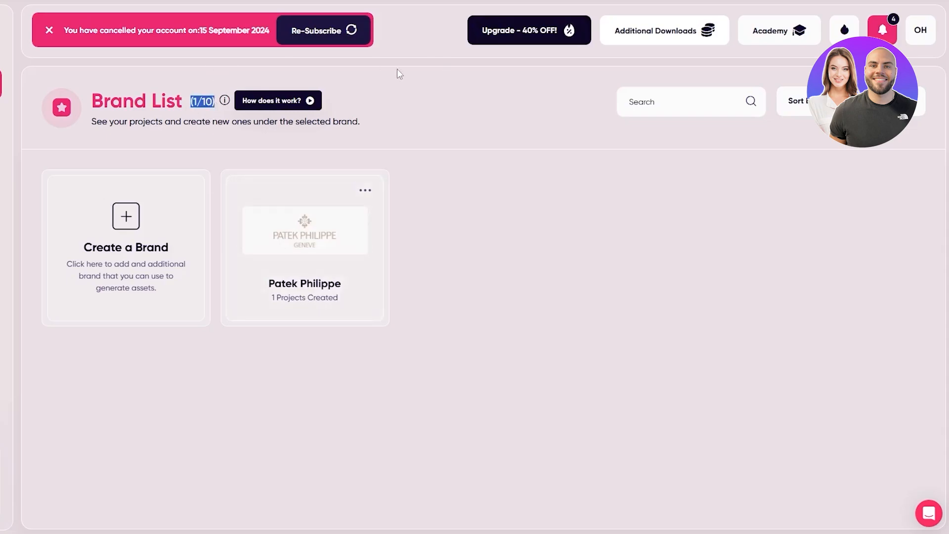
click(50, 31)
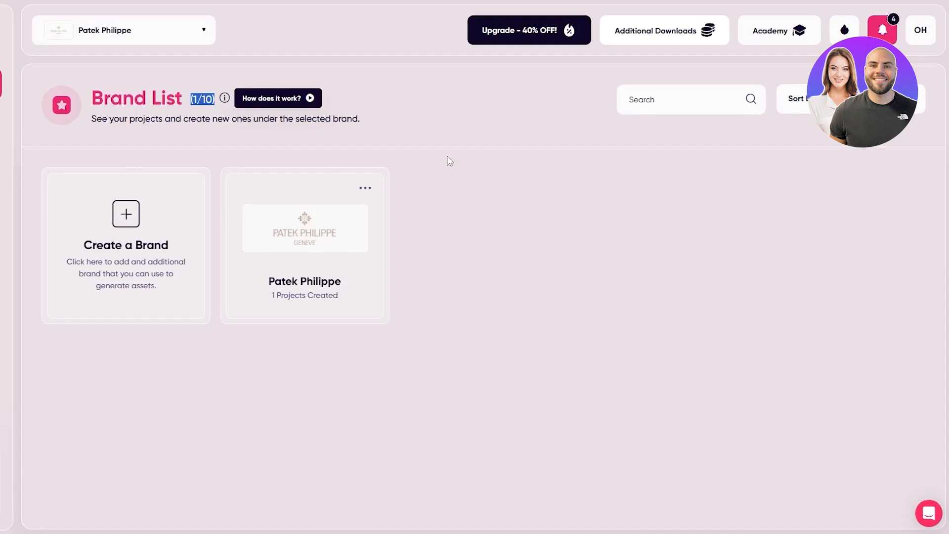
click(372, 193)
click(372, 192)
click(351, 251)
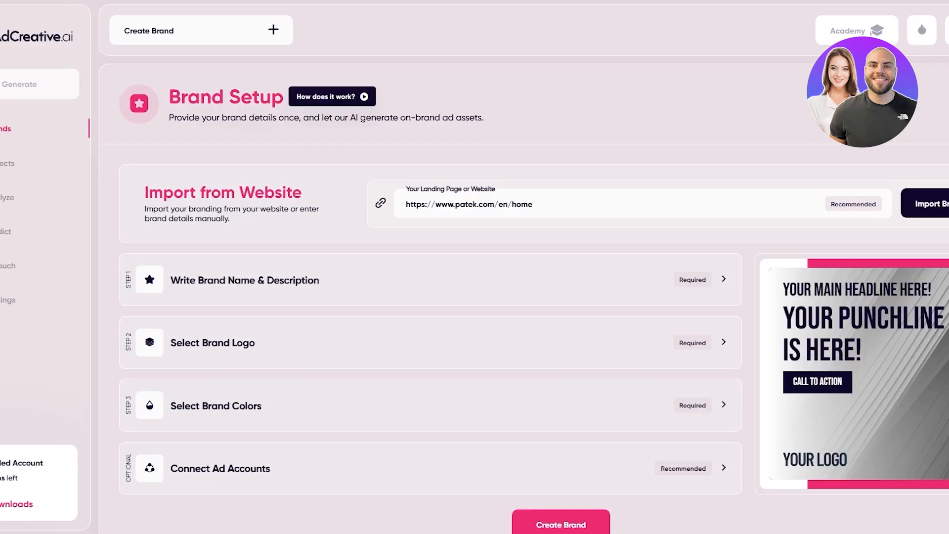
scroll(675, 269, down, 1)
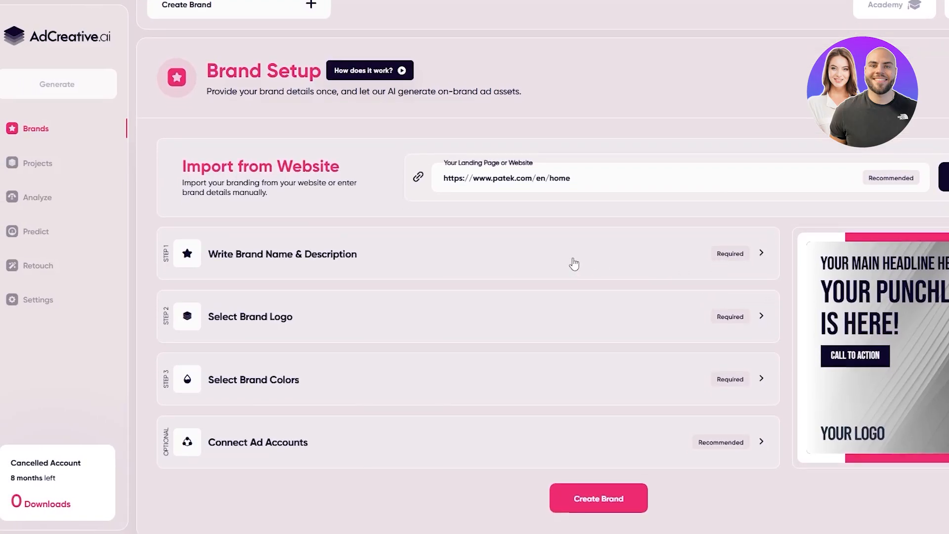
scroll(569, 252, up, 1)
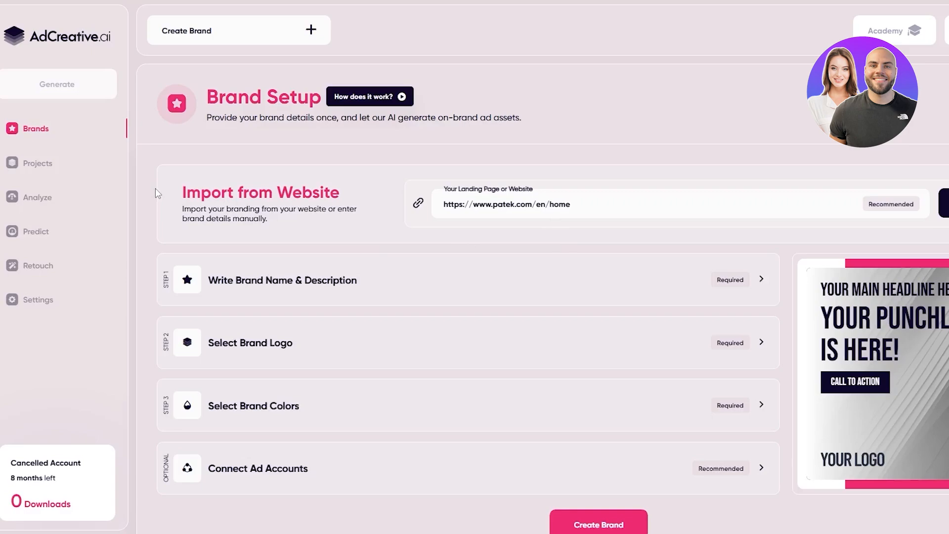
drag(187, 193, 330, 194)
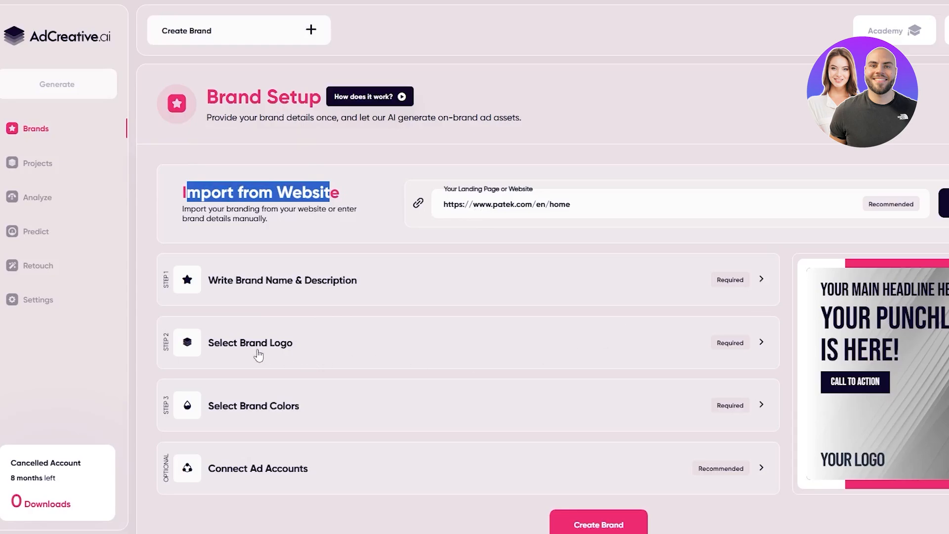
scroll(336, 342, down, 1)
scroll(485, 352, up, 1)
double_click(525, 204)
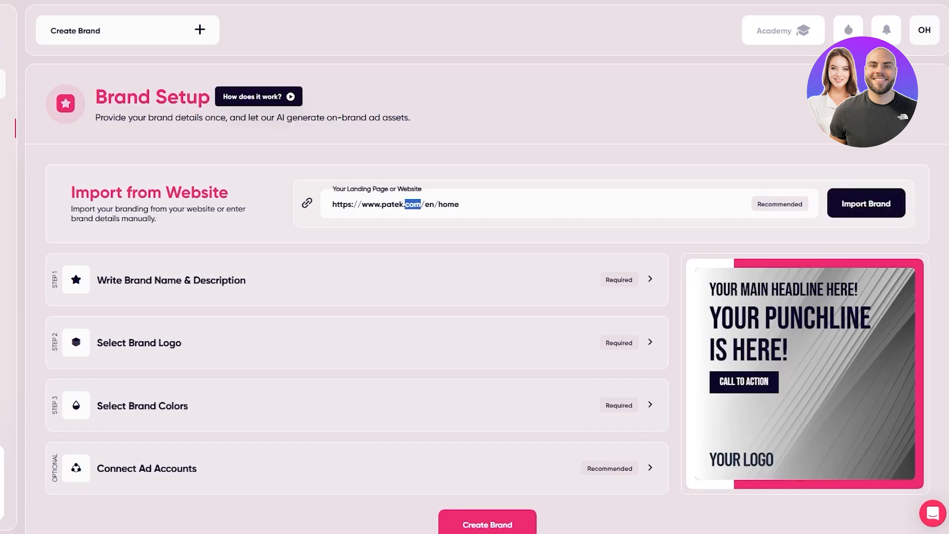
key(ctrl+t)
triple_click(526, 214)
key(ctrl+v)
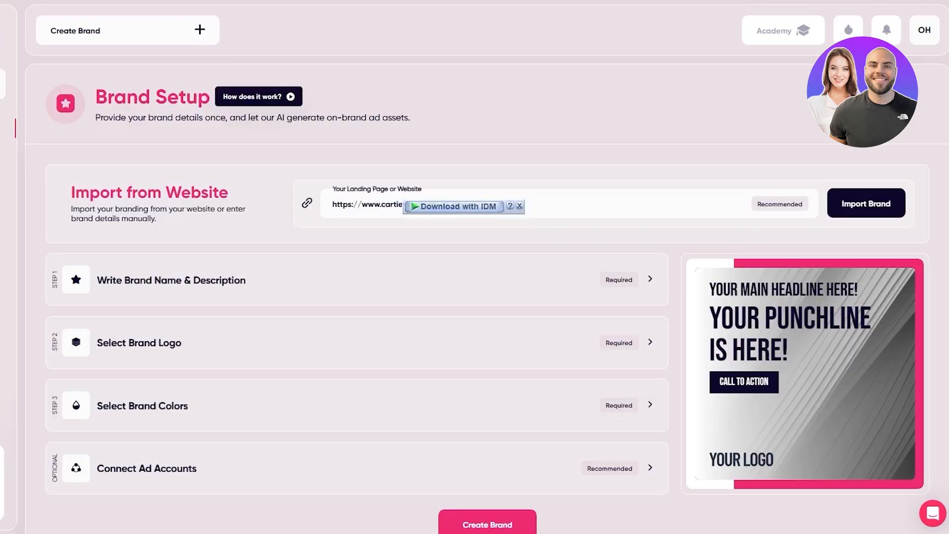
click(848, 209)
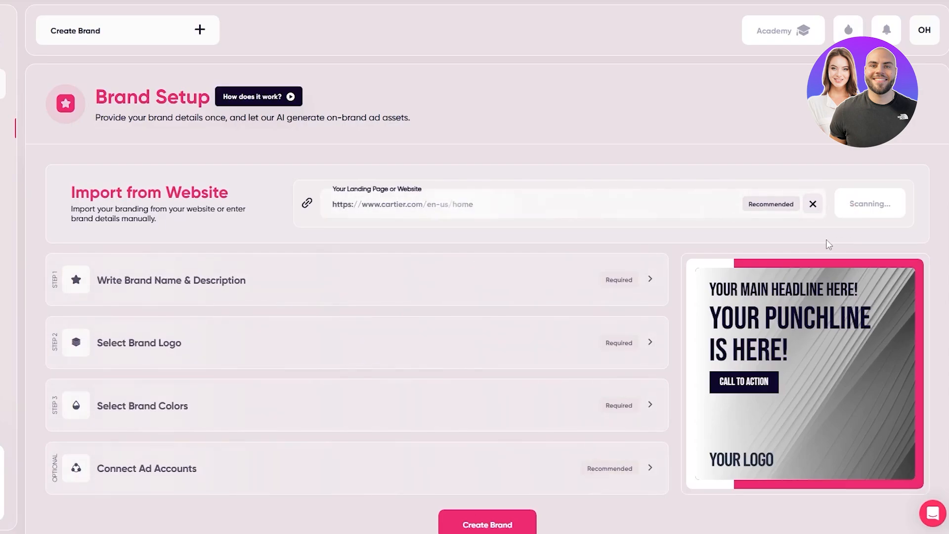
scroll(822, 239, down, 1)
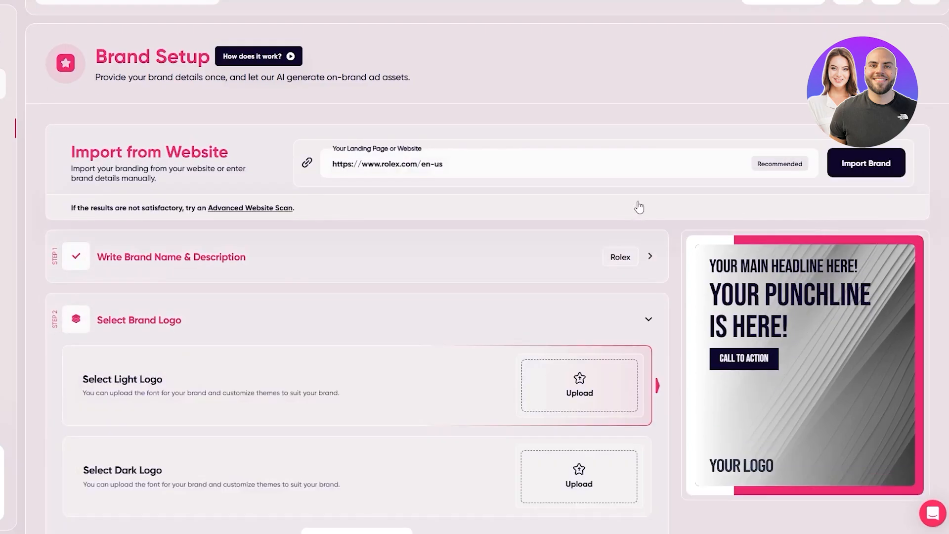
scroll(636, 206, down, 4)
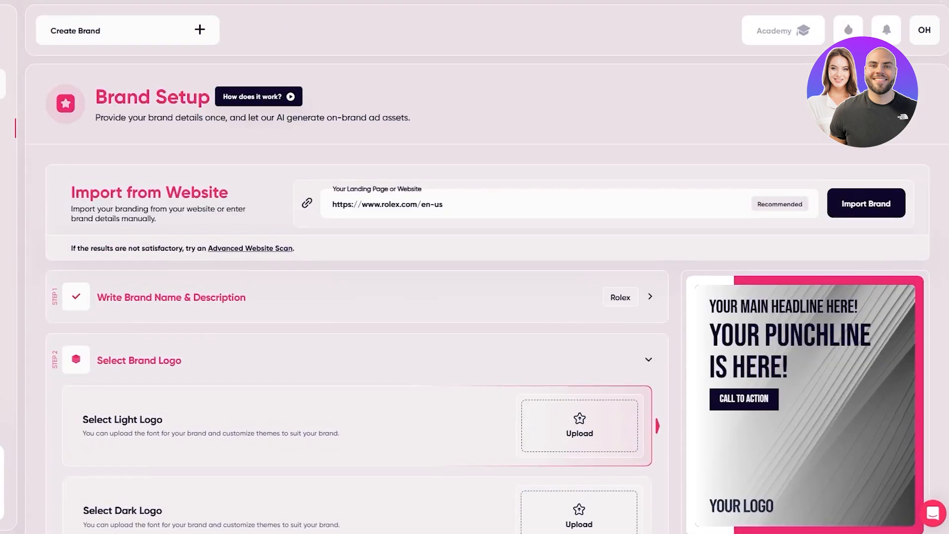
click(867, 203)
scroll(452, 356, down, 1)
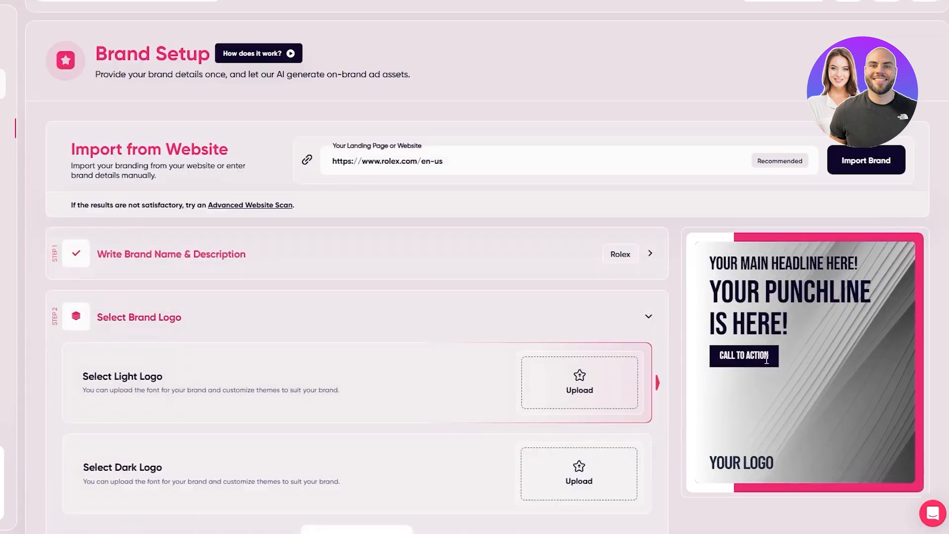
scroll(534, 357, down, 5)
scroll(396, 229, up, 4)
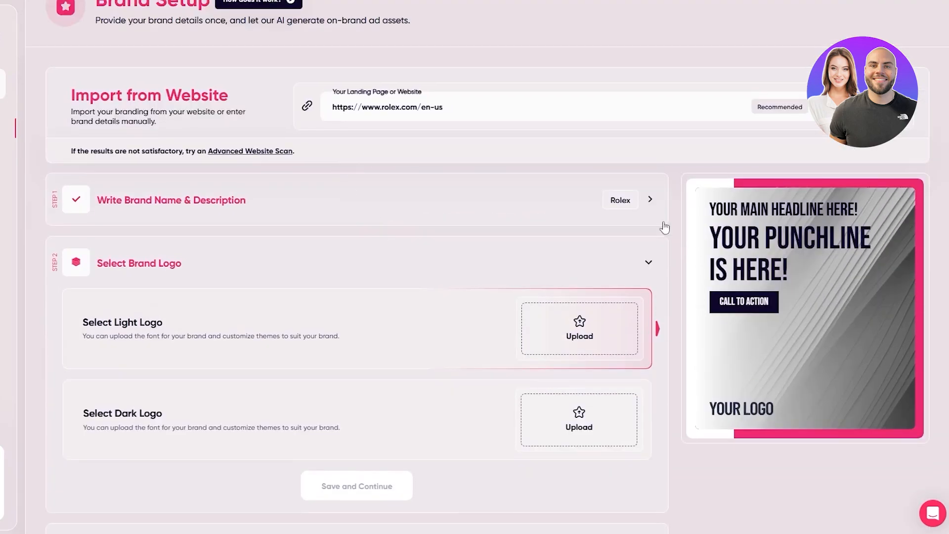
- Review the imported Rolex brand name and product description in the first setup step
click(639, 209)
click(409, 212)
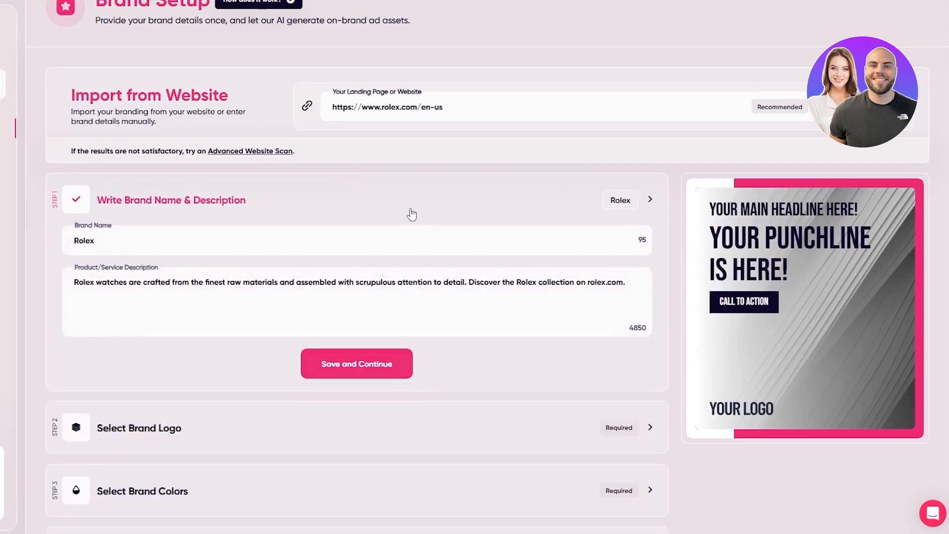
click(221, 326)
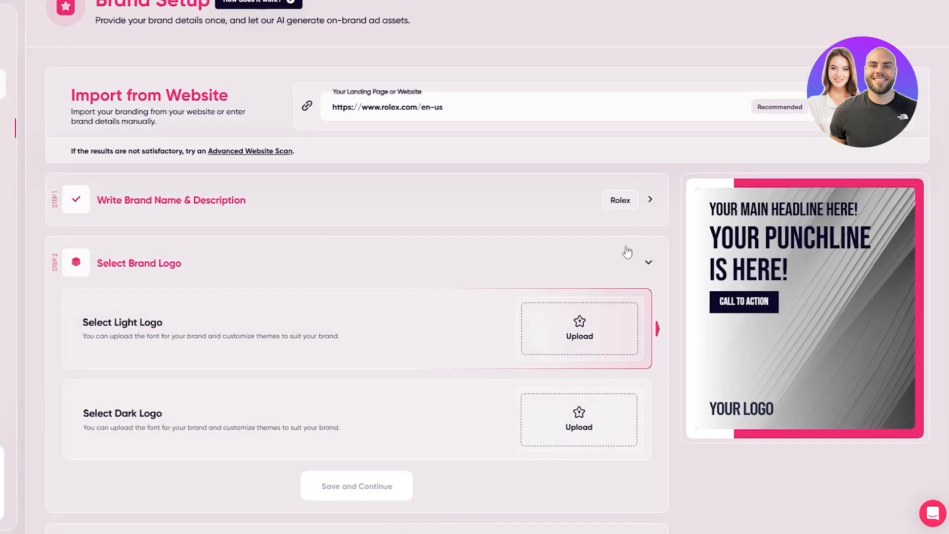
- Choose Black & White Minimalist Business Logo.png as the file for the brand's light logo
scroll(627, 251, down, 1)
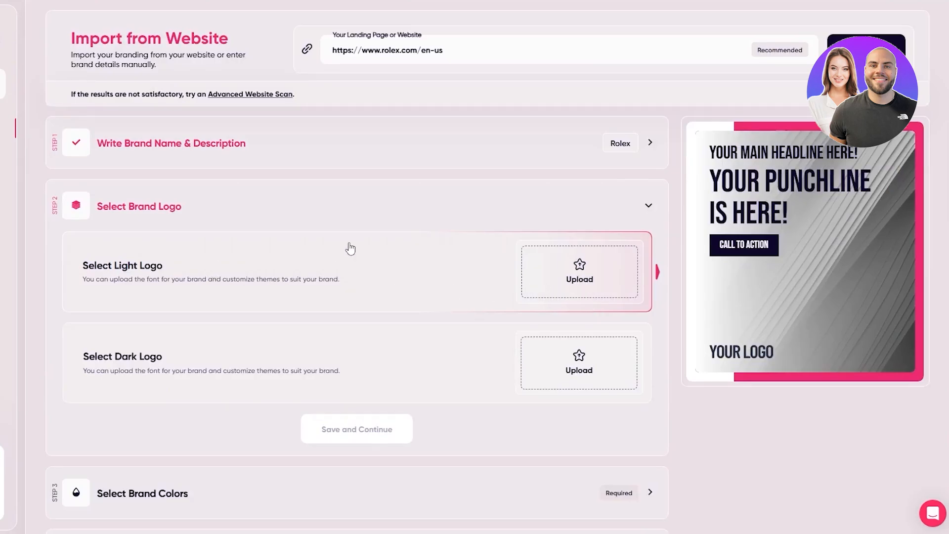
key(ctrl+t)
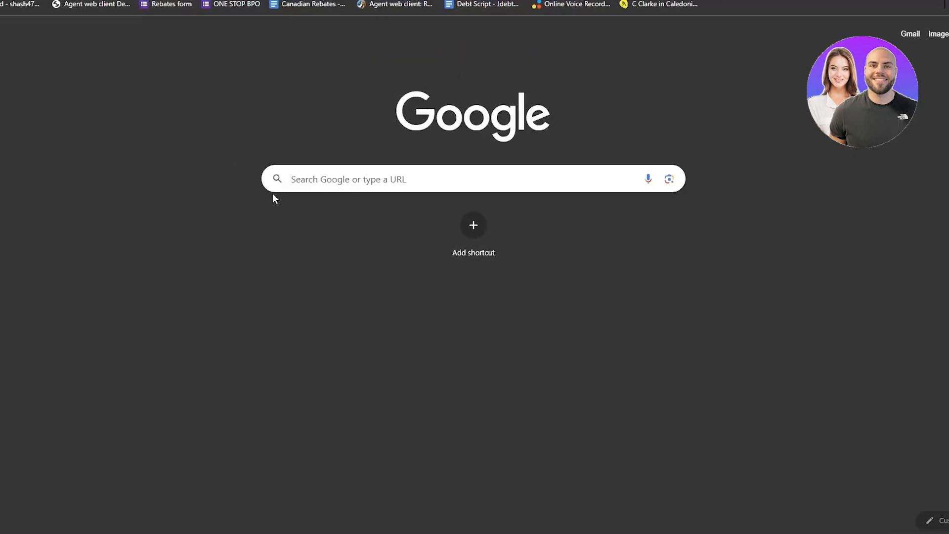
text(ca)
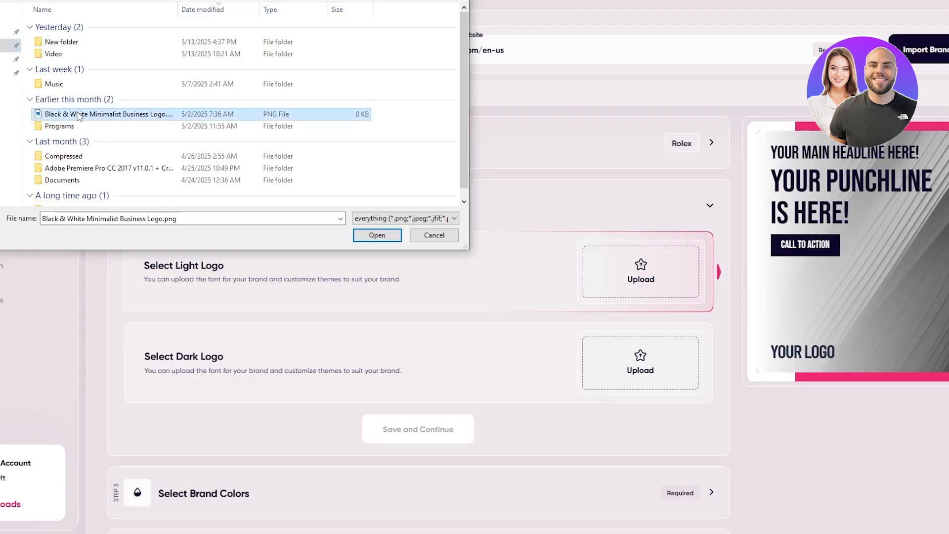
key(Return)
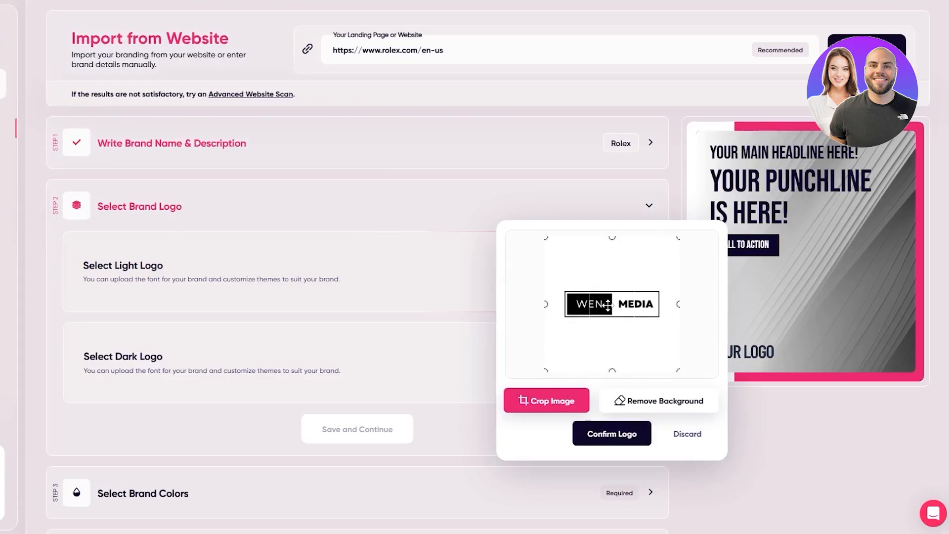
- Adjust the crop frame on the light logo image and confirm the logo
scroll(577, 314, up, 1)
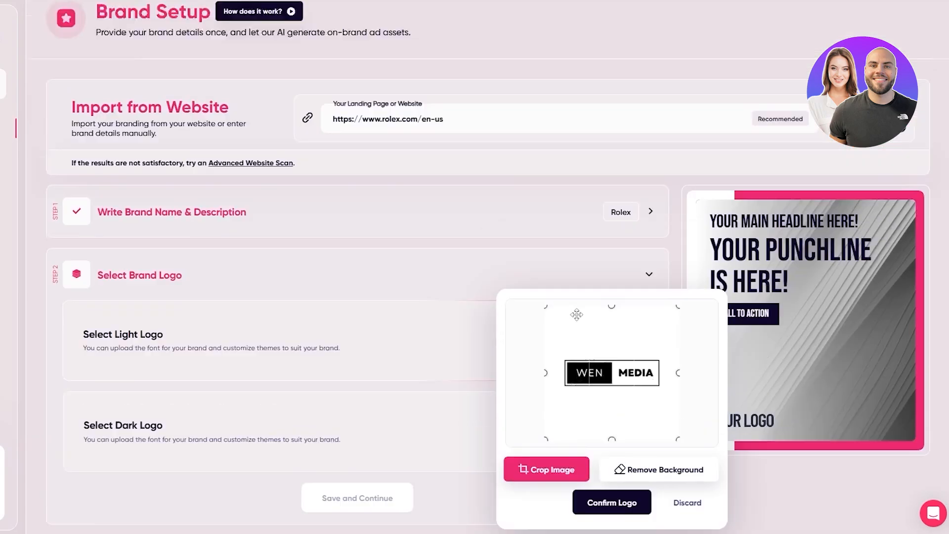
scroll(577, 314, down, 2)
drag(678, 297, 752, 338)
click(610, 361)
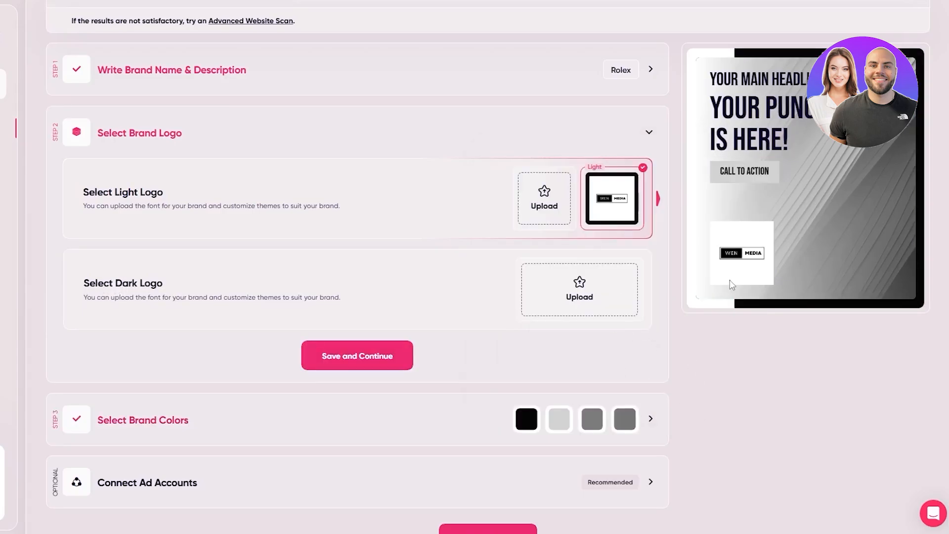
- Upload Black & White Minimalist Business Logo.png as the brand's dark logo and confirm it
click(610, 278)
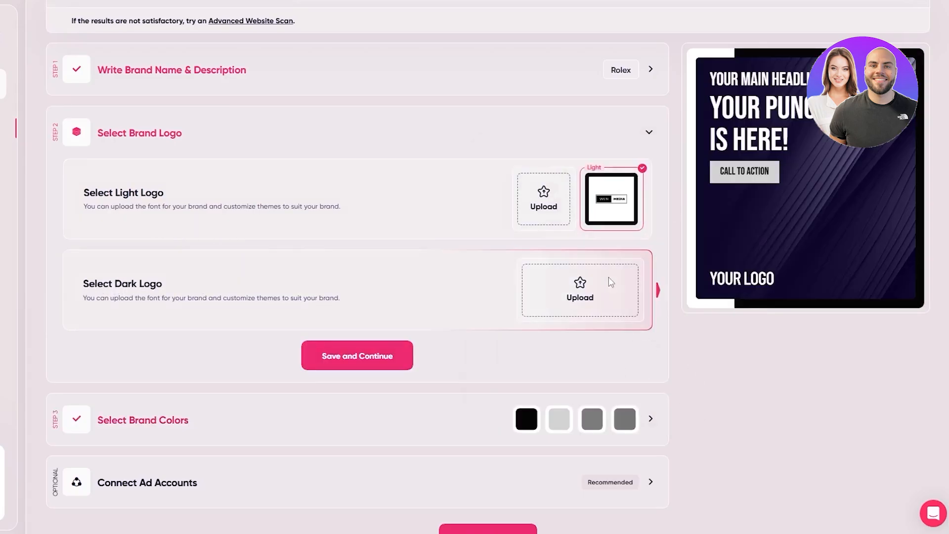
double_click(64, 114)
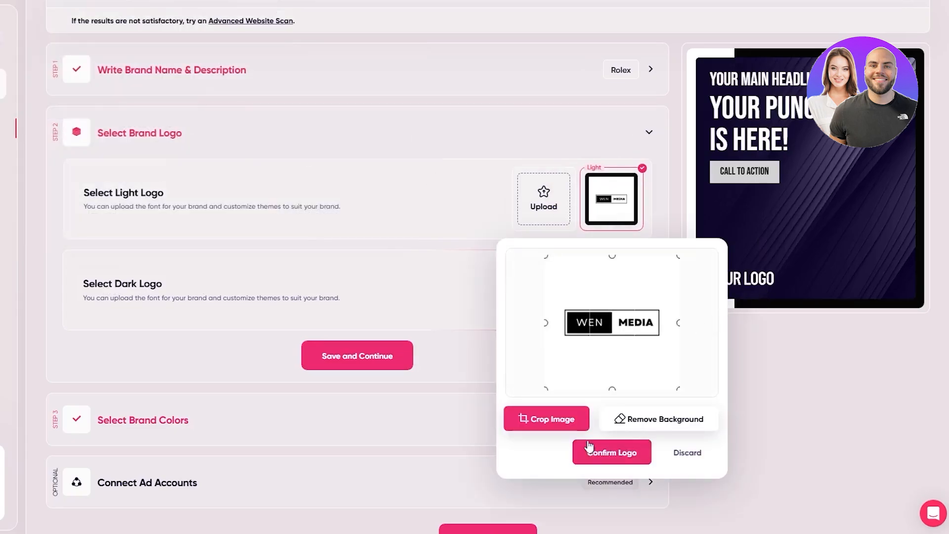
click(592, 451)
click(436, 235)
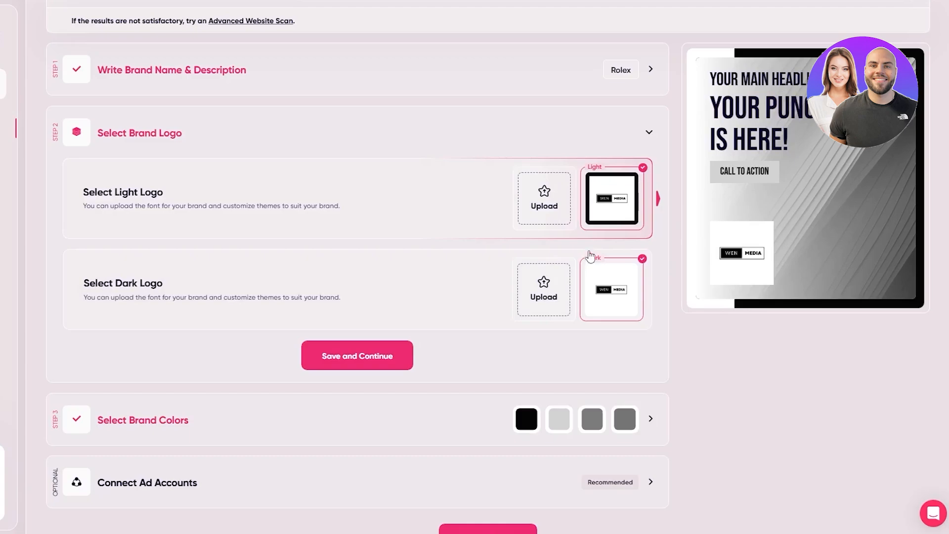
- Rework the light logo so its white background is removed, and save the brand logo section
click(618, 193)
drag(678, 297, 689, 243)
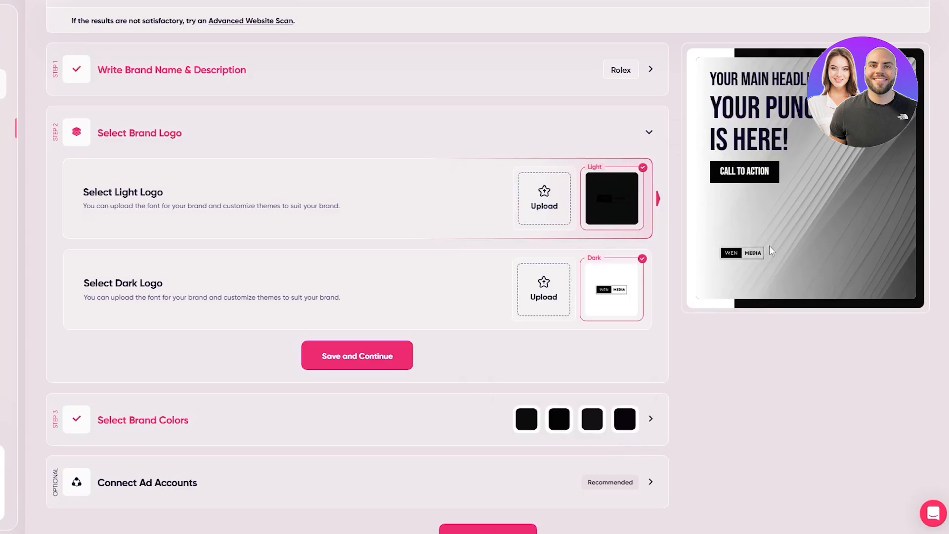
click(377, 362)
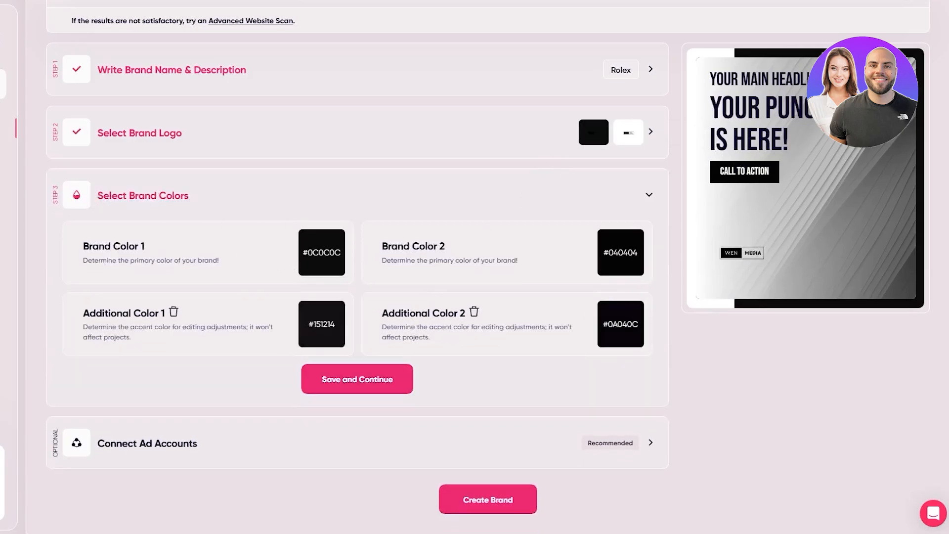
- Set Brand Color 2 to #FFFFFF and Additional Color 1 to #D8299B
click(309, 245)
click(621, 257)
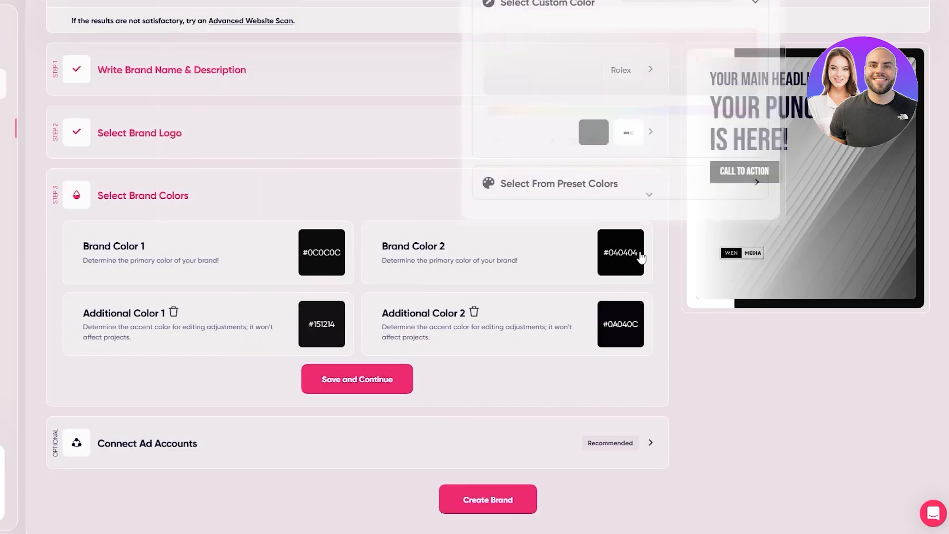
drag(487, 83, 485, 15)
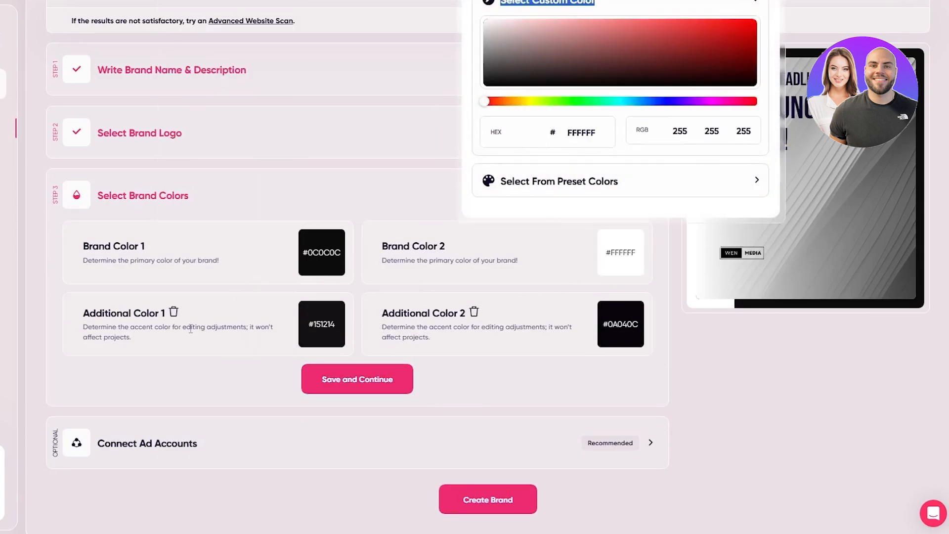
click(279, 327)
click(331, 324)
drag(267, 143, 406, 102)
- Set Additional Color 2 to #FF00FB and save the brand colors
click(633, 335)
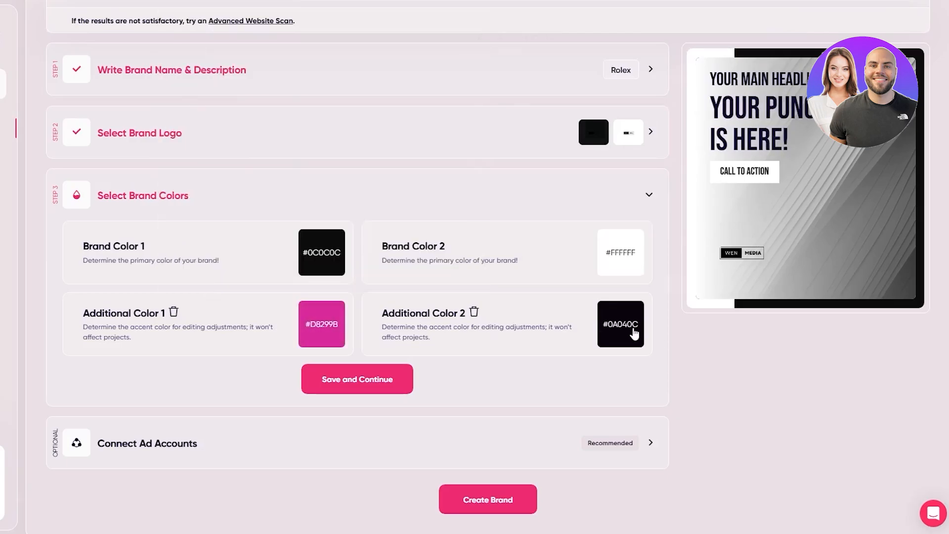
click(543, 152)
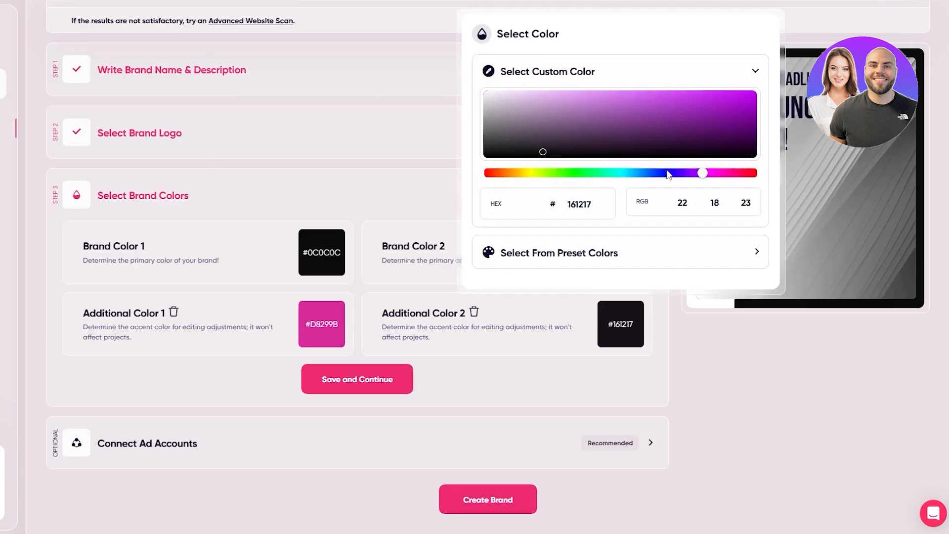
drag(686, 173, 712, 174)
drag(736, 138, 791, 74)
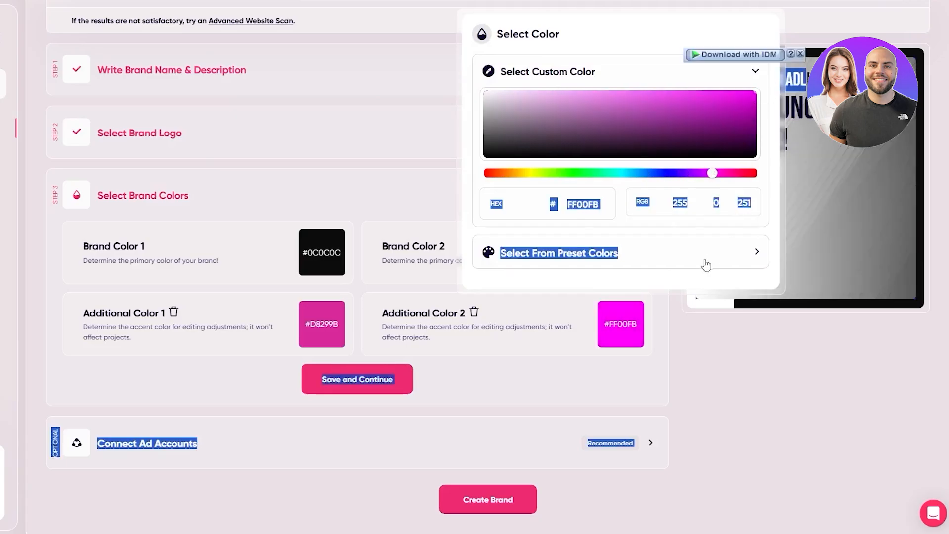
click(339, 379)
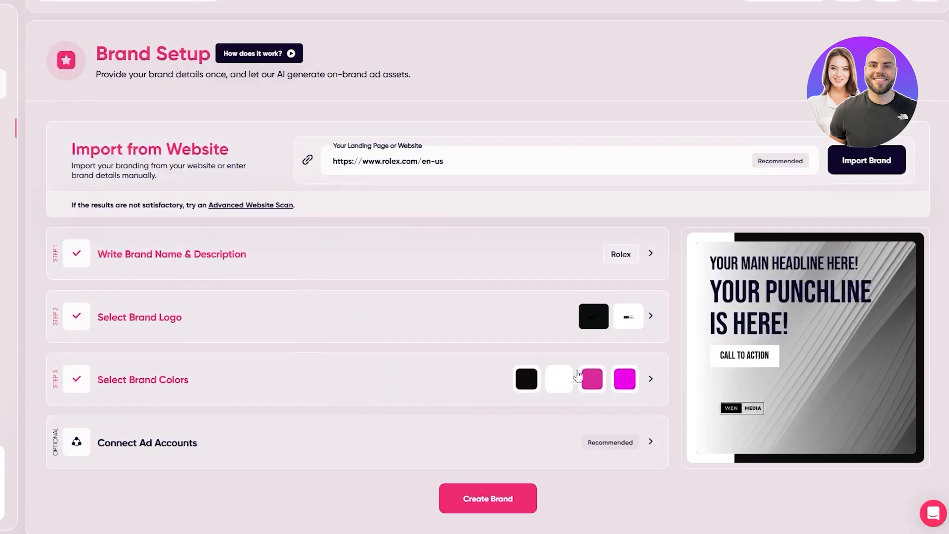
- Look over the optional ad account connections and create the Rolex brand without connecting any
click(617, 451)
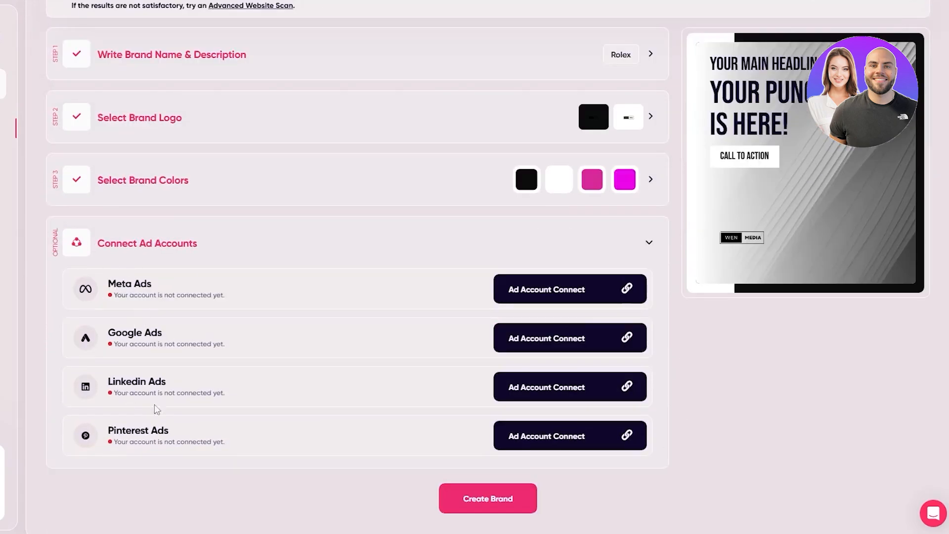
click(627, 242)
click(509, 500)
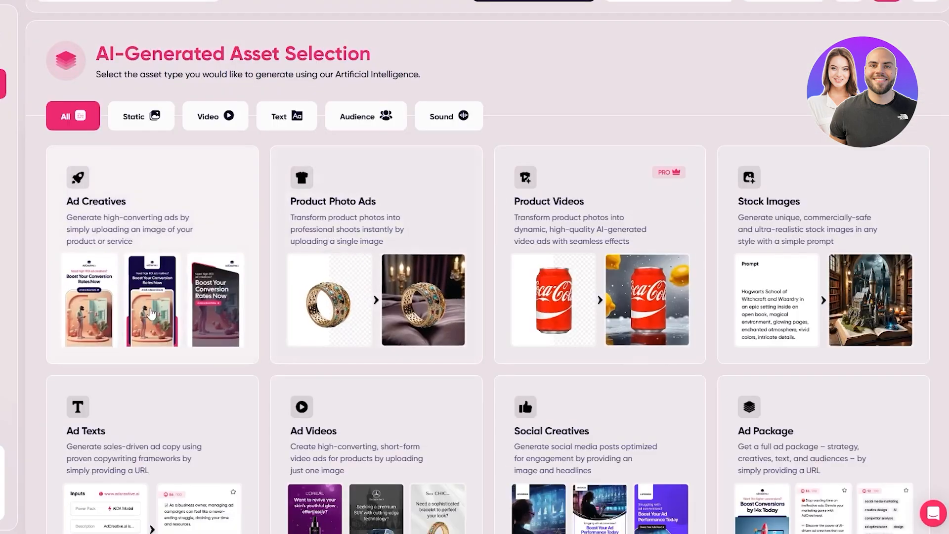
- Look through the full range of AI-generated asset types offered for the brand
scroll(901, 374, down, 2)
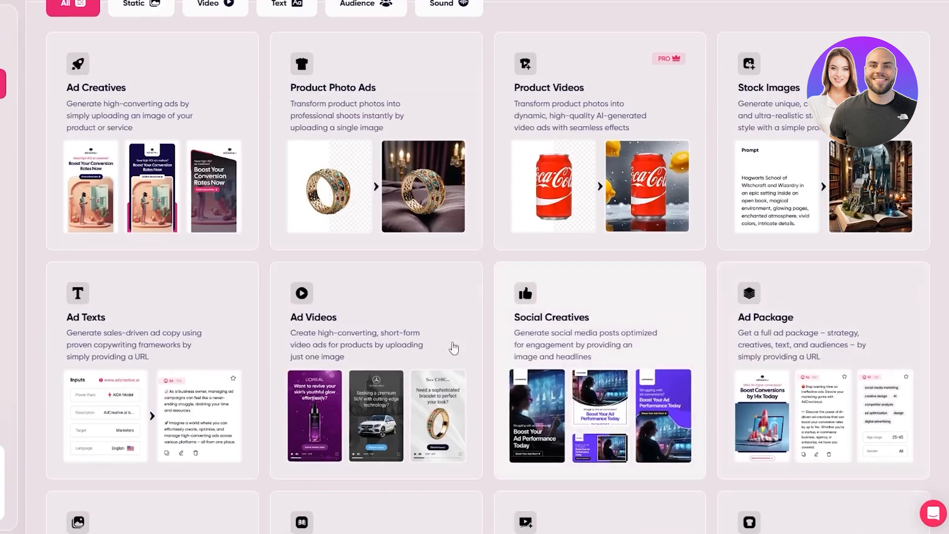
scroll(454, 349, up, 2)
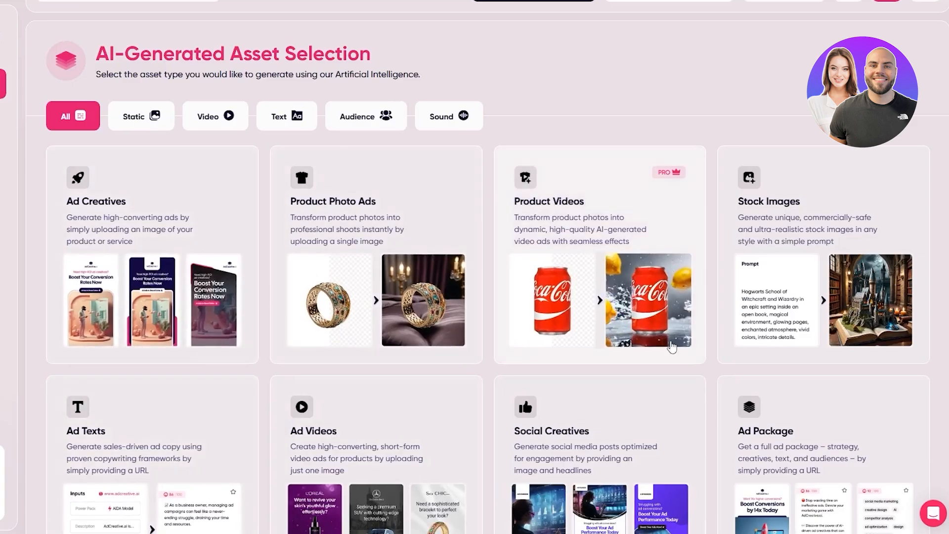
scroll(672, 348, down, 7)
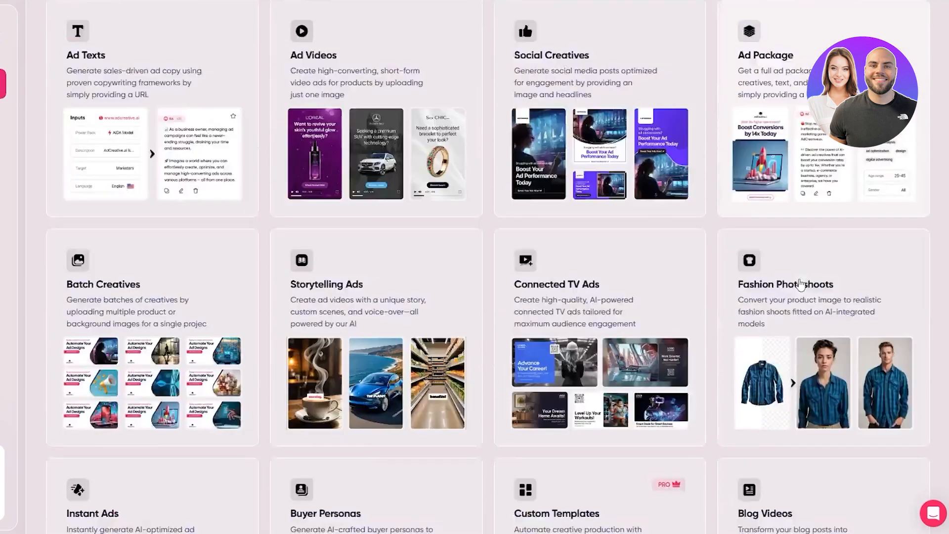
scroll(801, 284, down, 7)
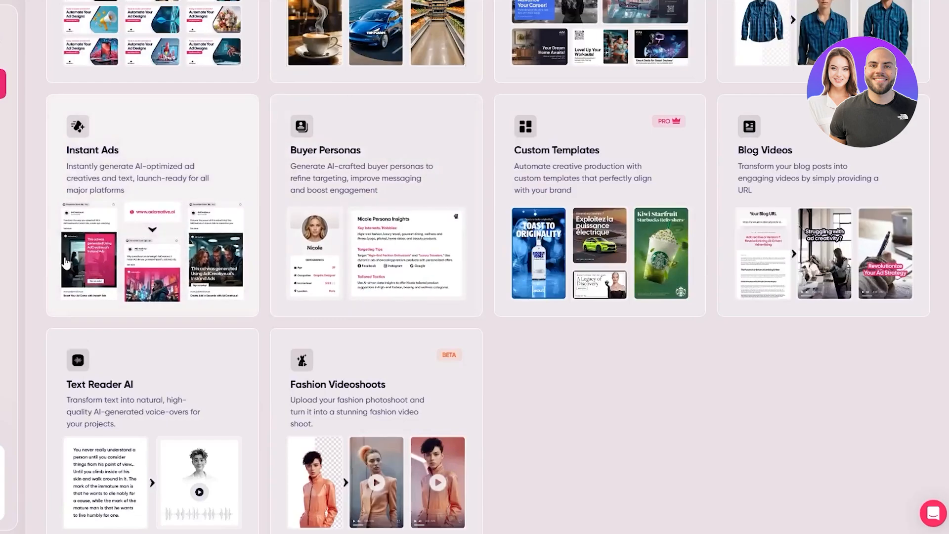
scroll(309, 302, down, 1)
scroll(509, 398, up, 7)
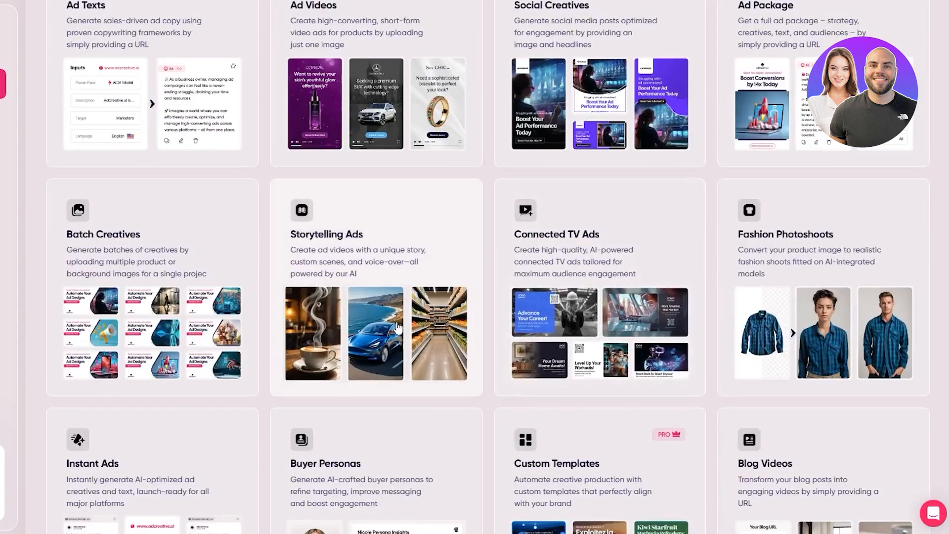
scroll(191, 392, up, 9)
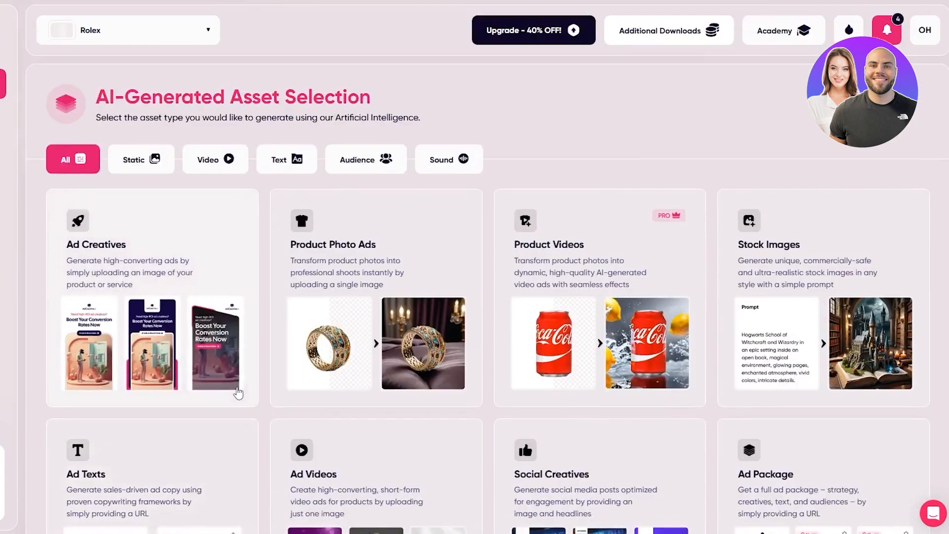
- Filter the asset types to static ones and start an Ad Creatives project
click(141, 164)
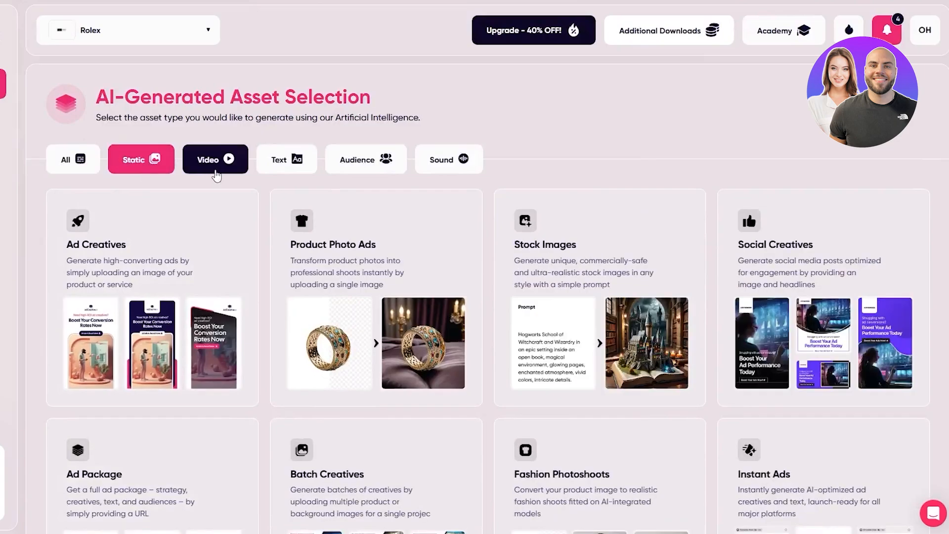
scroll(277, 234, down, 3)
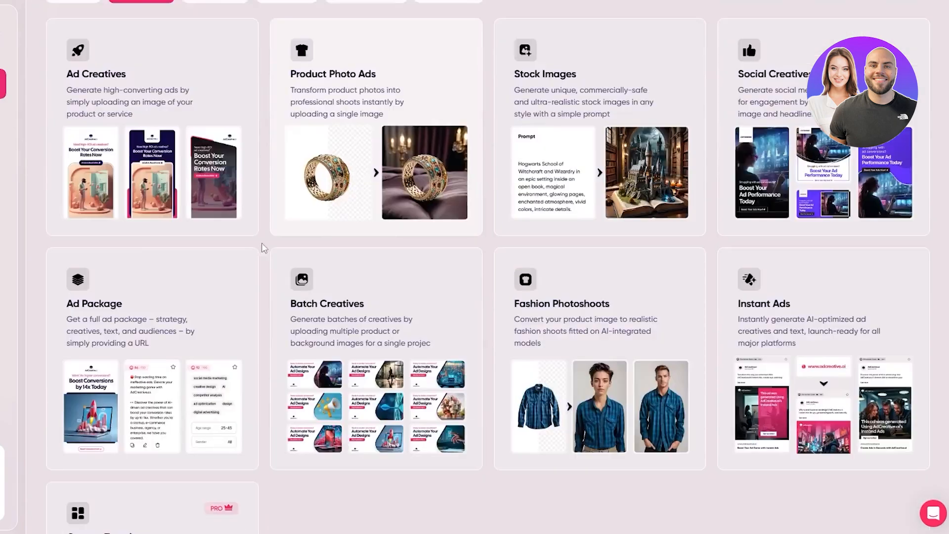
click(197, 184)
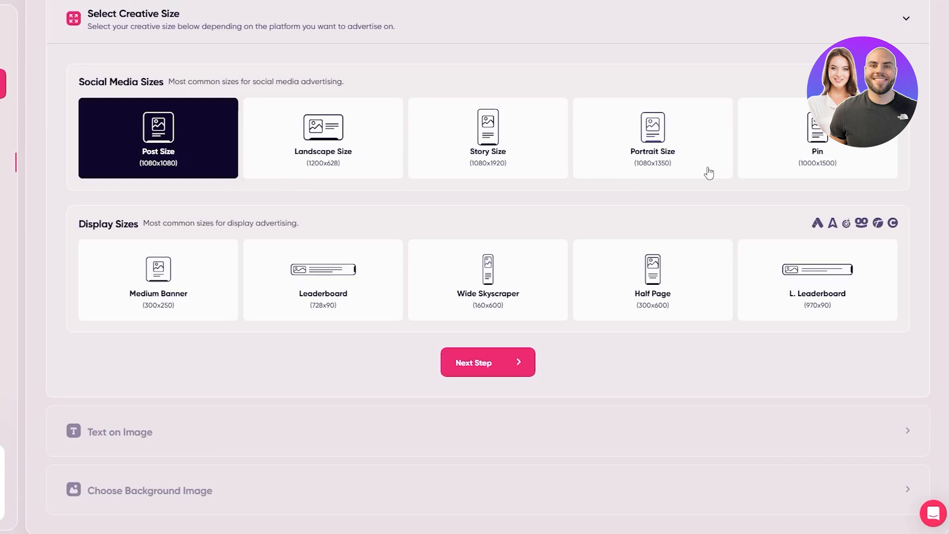
- Try several creative formats, settle on Portrait Size (1080x1350) and continue to the on-image texts
drag(95, 226, 128, 226)
click(178, 261)
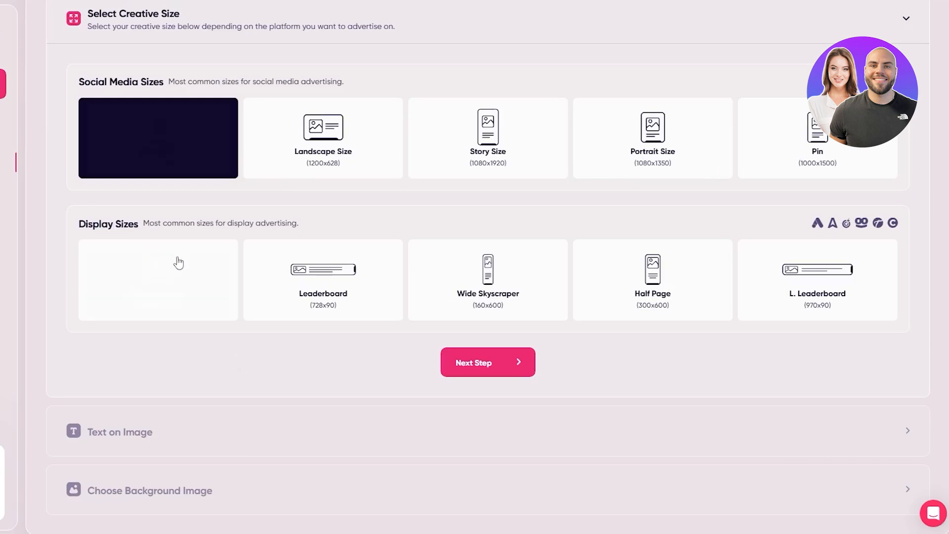
click(269, 262)
click(272, 151)
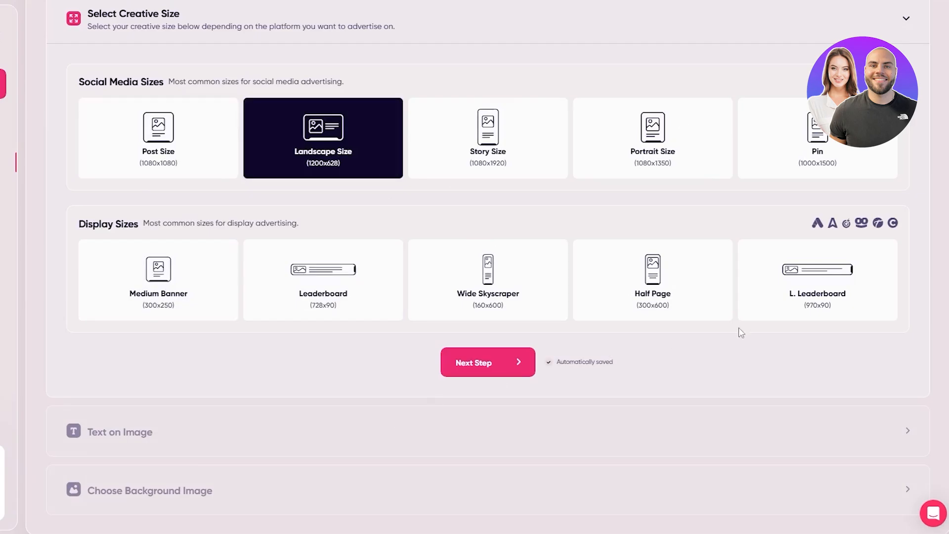
click(652, 125)
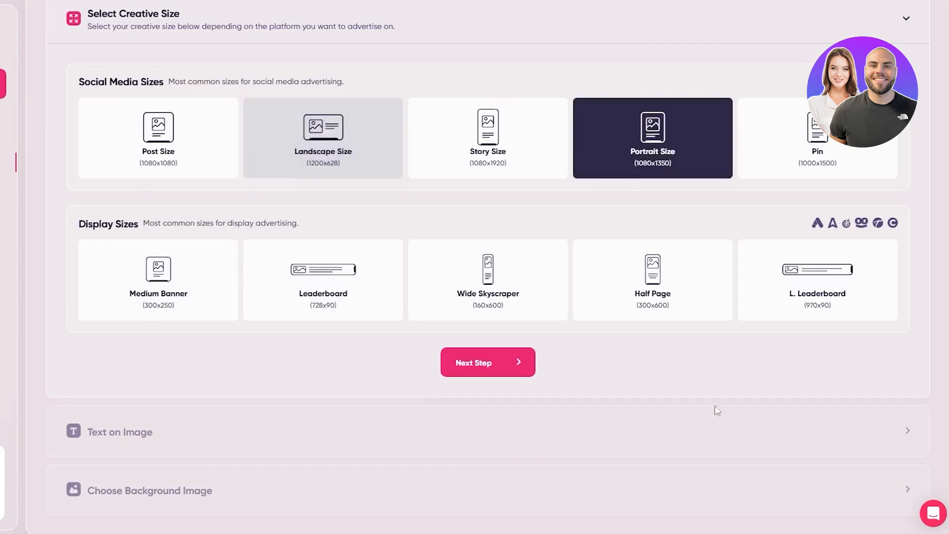
click(457, 366)
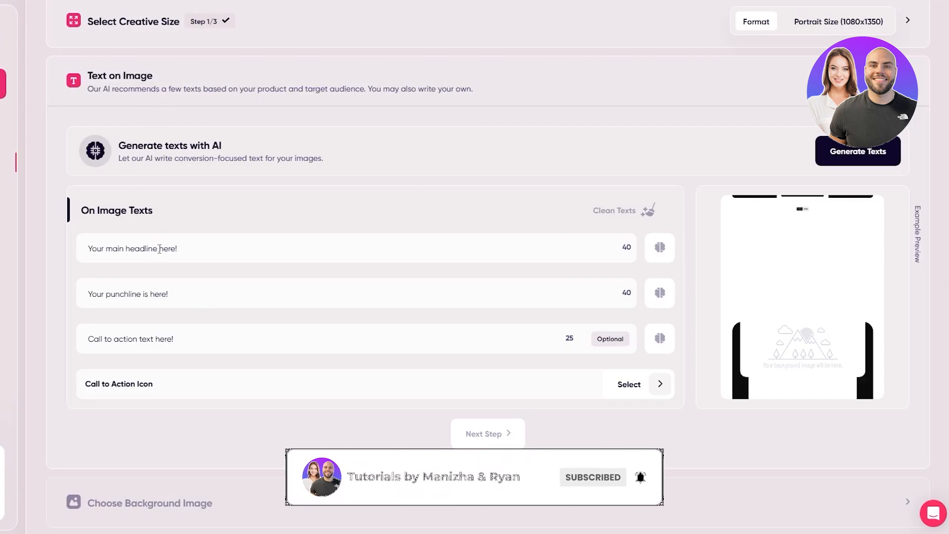
- Look over the main headline, punchline, call to action text and call to action icon fields
click(93, 249)
click(145, 296)
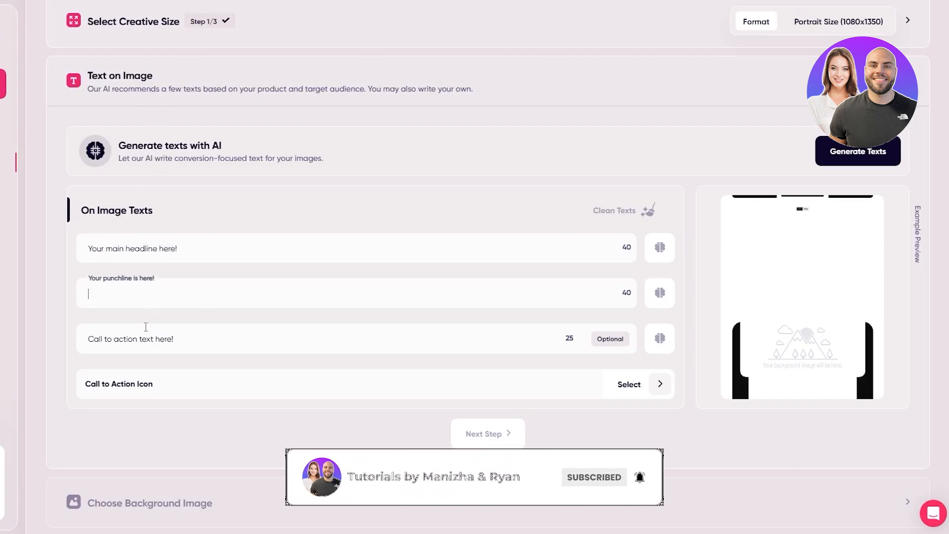
click(132, 341)
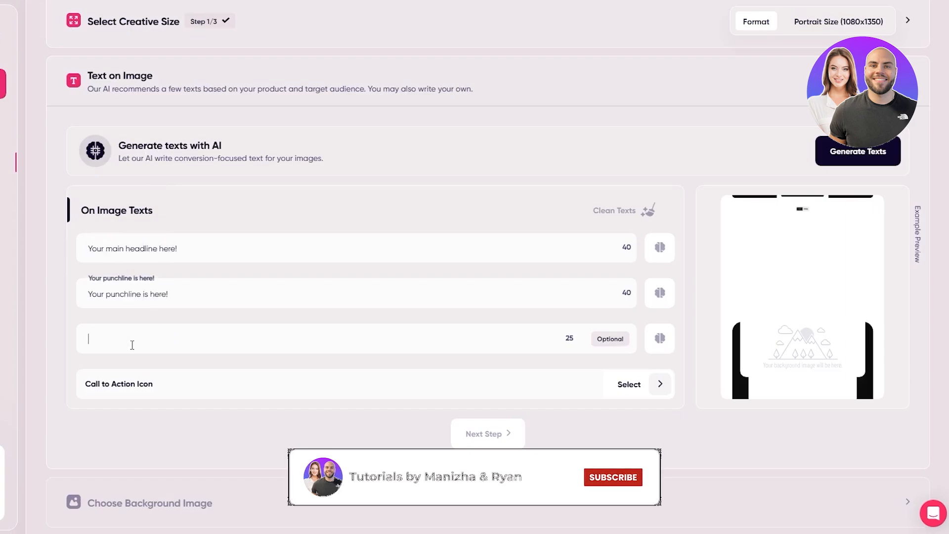
click(132, 388)
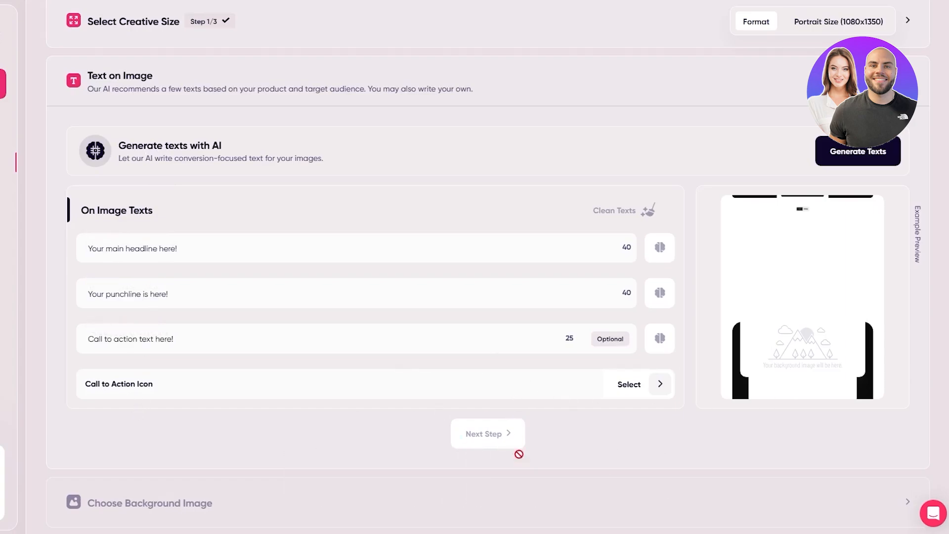
- Recheck the creative size options, keep Portrait Size (1080x1350) and return to the on-image texts
click(188, 257)
scroll(243, 397, down, 2)
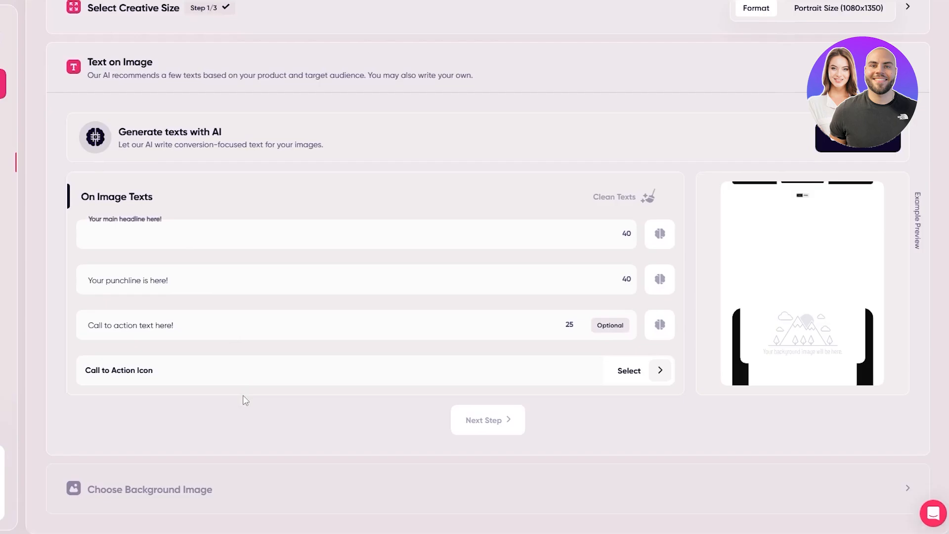
scroll(251, 401, up, 1)
scroll(251, 401, up, 5)
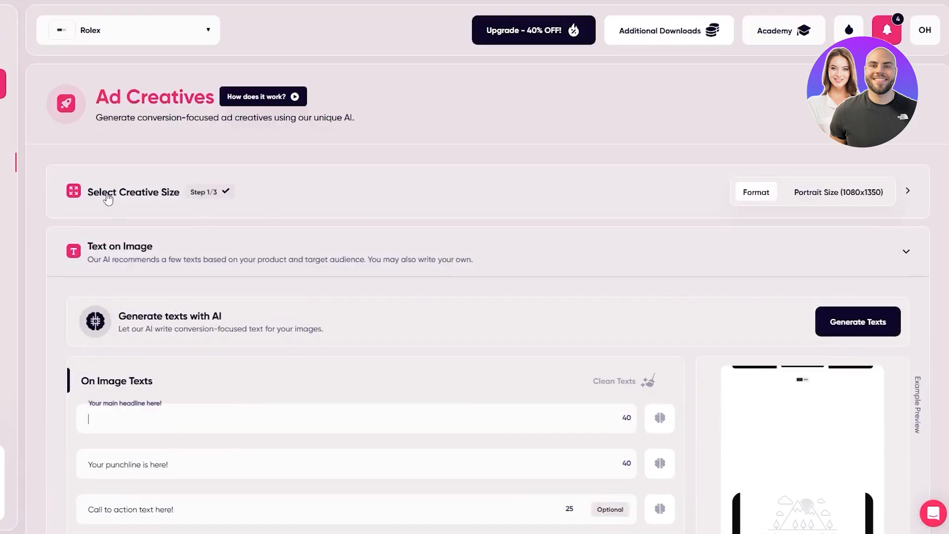
click(255, 210)
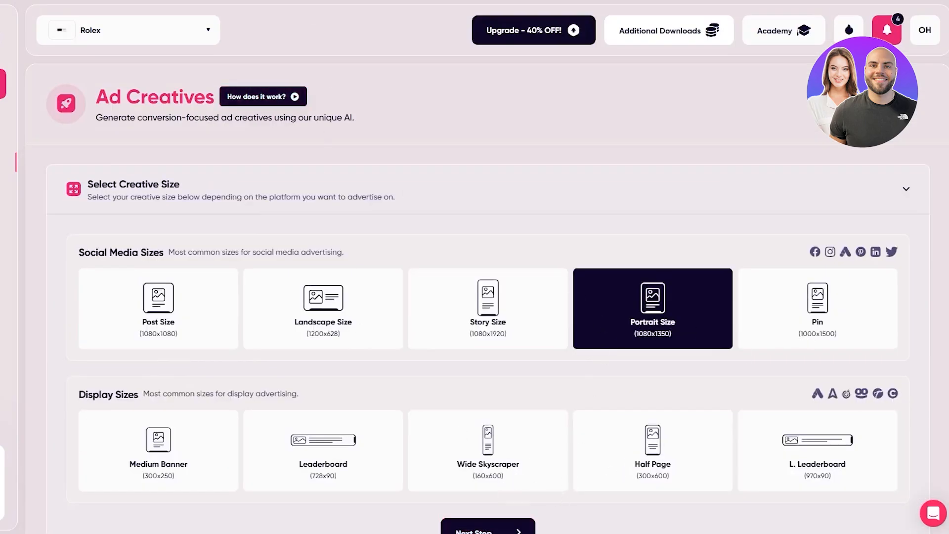
click(487, 528)
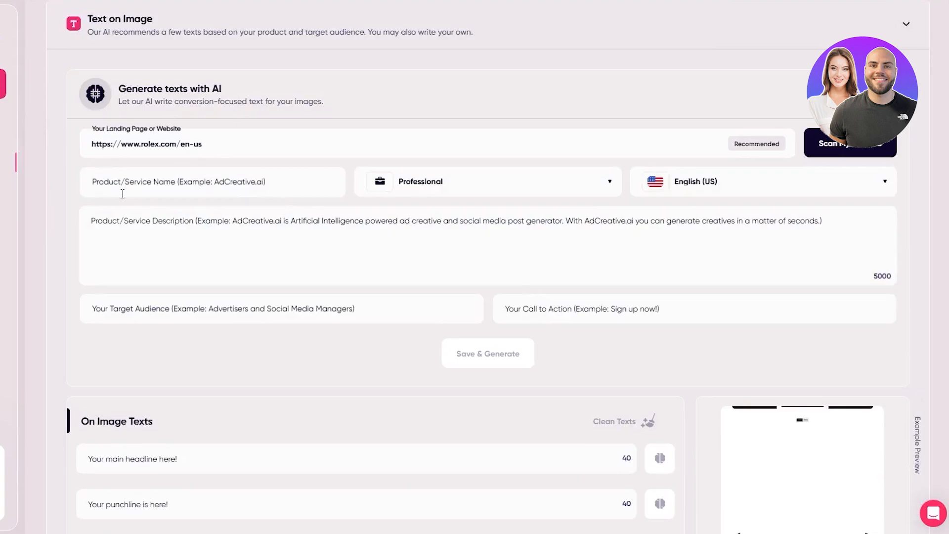
drag(118, 144, 177, 143)
click(201, 188)
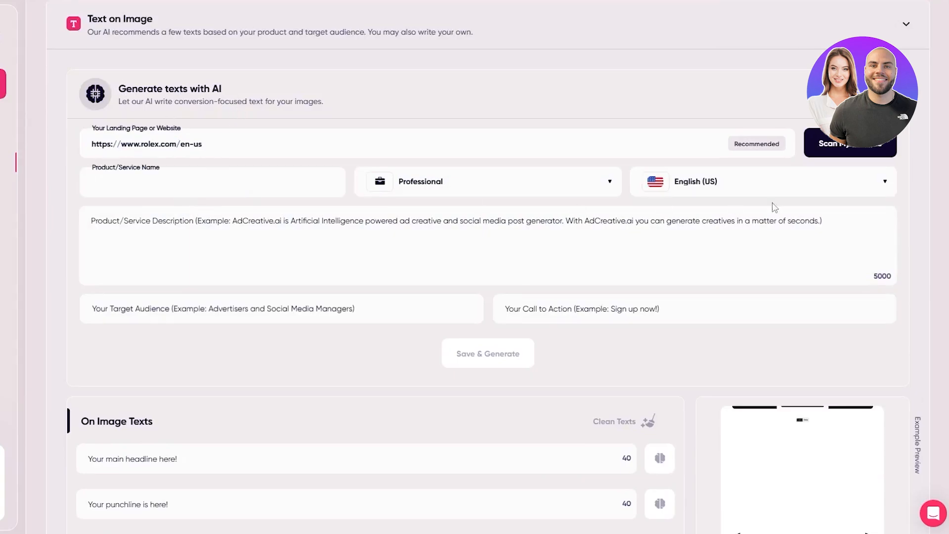
click(121, 229)
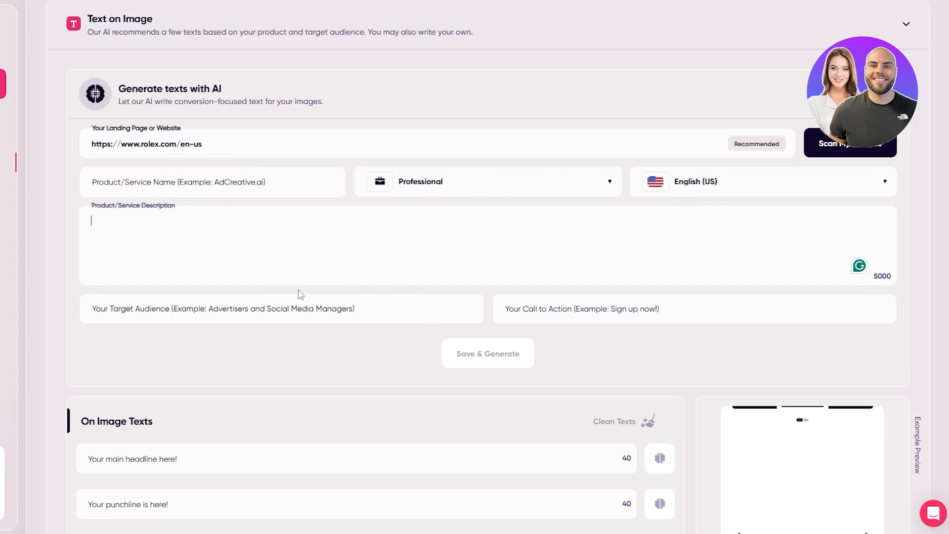
click(841, 148)
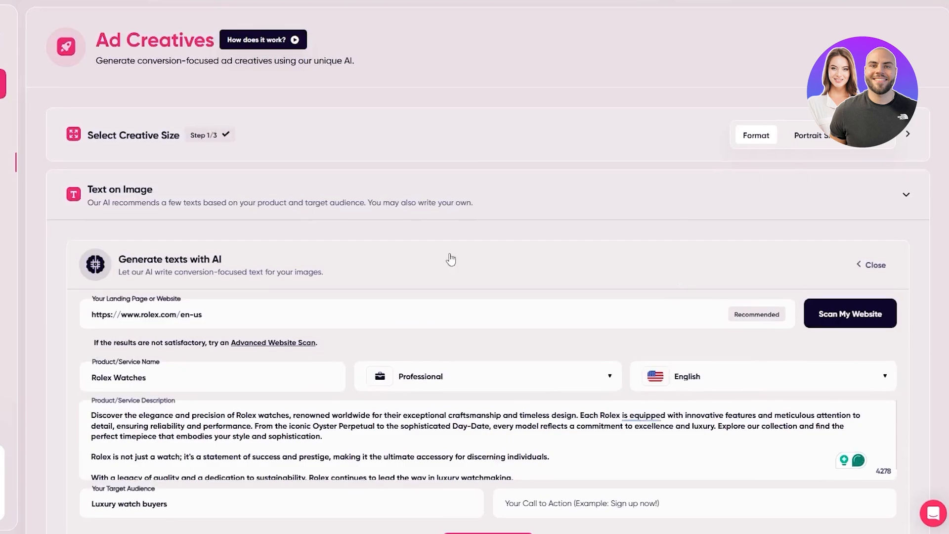
- Review the scanned product name, description and target audience, and save them to generate the on-image texts
scroll(297, 248, down, 2)
scroll(209, 296, down, 5)
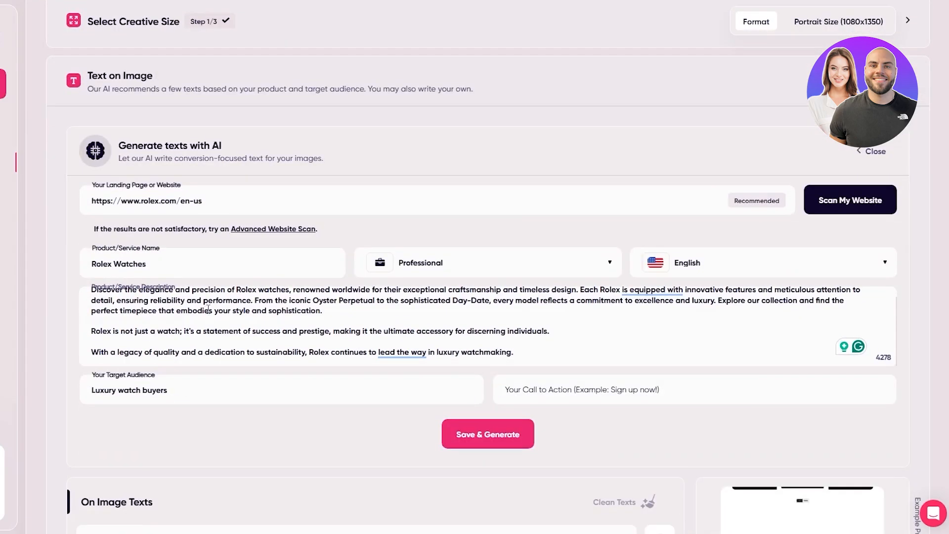
scroll(416, 162, up, 2)
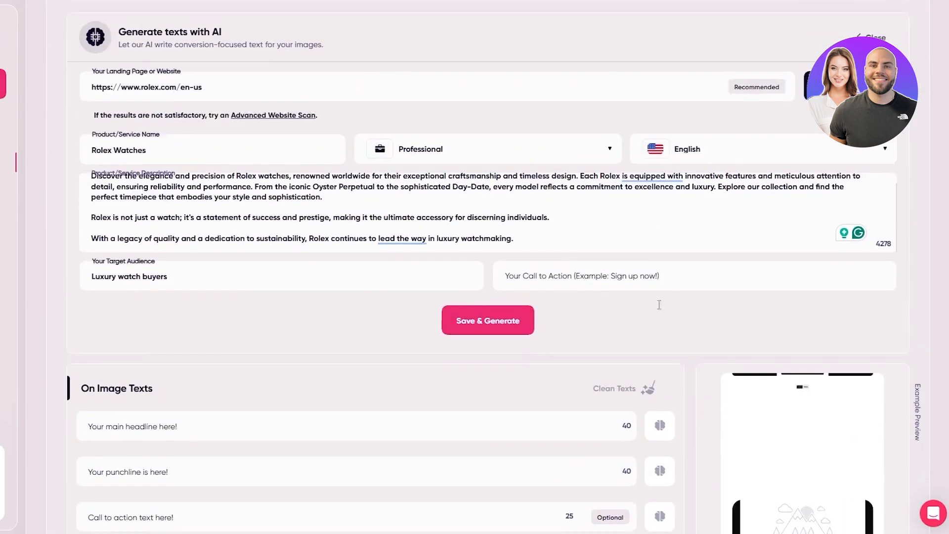
click(519, 330)
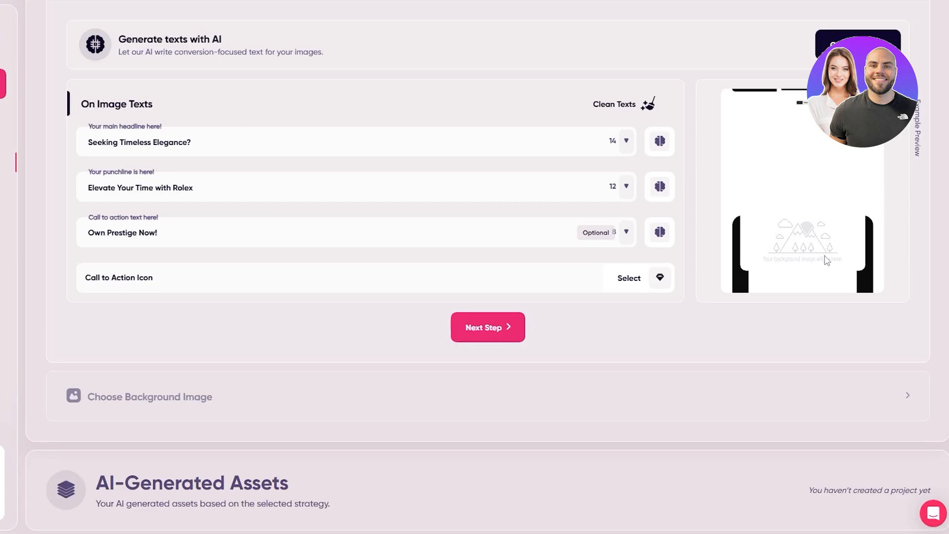
- Check the generated headline, punchline and call to action, accept them and continue to the background image
scroll(723, 368, up, 2)
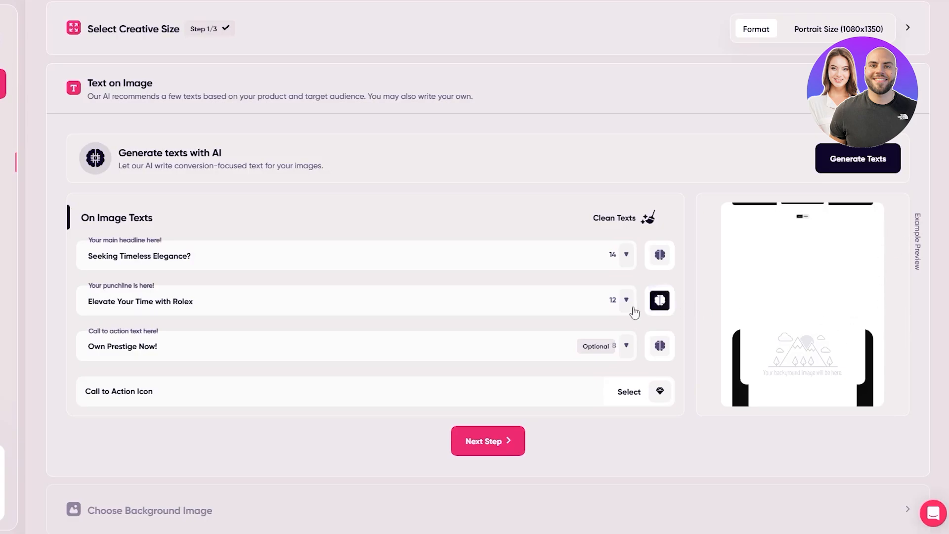
scroll(151, 361, down, 1)
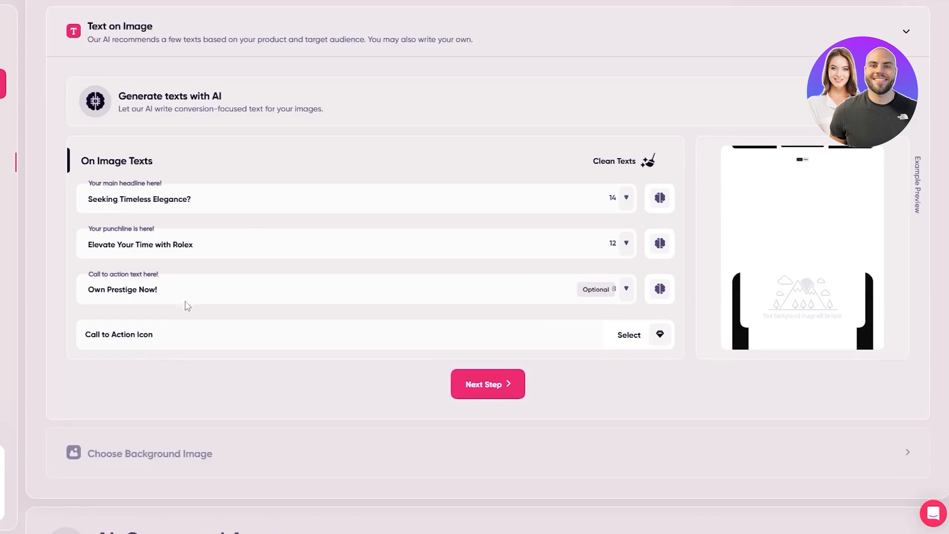
click(507, 385)
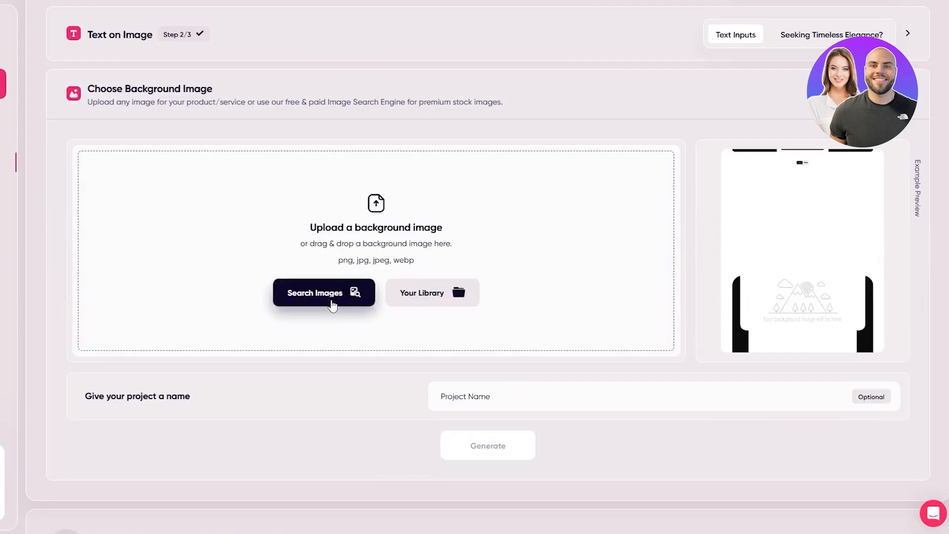
- Search the stock image database for "luxury watch" and choose the white-dial watch with the black leather strap as background
click(438, 301)
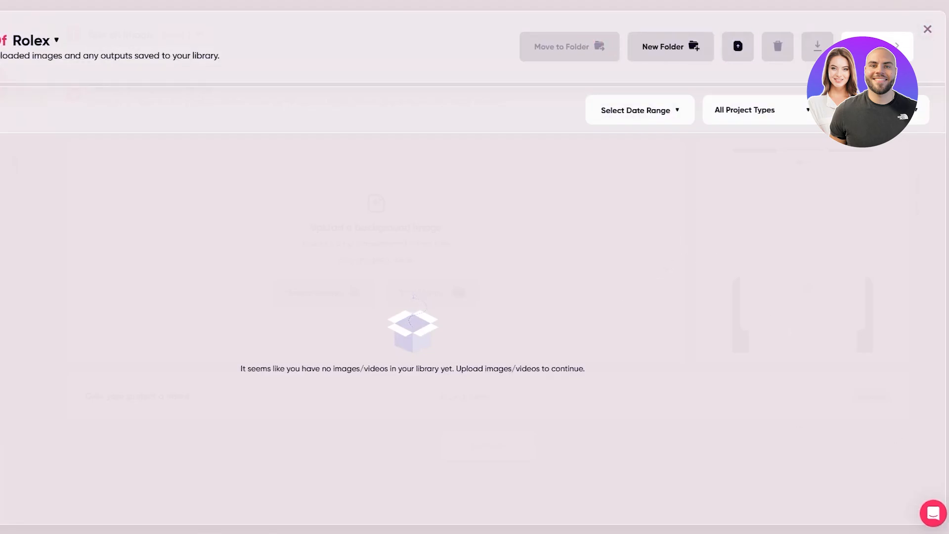
click(928, 29)
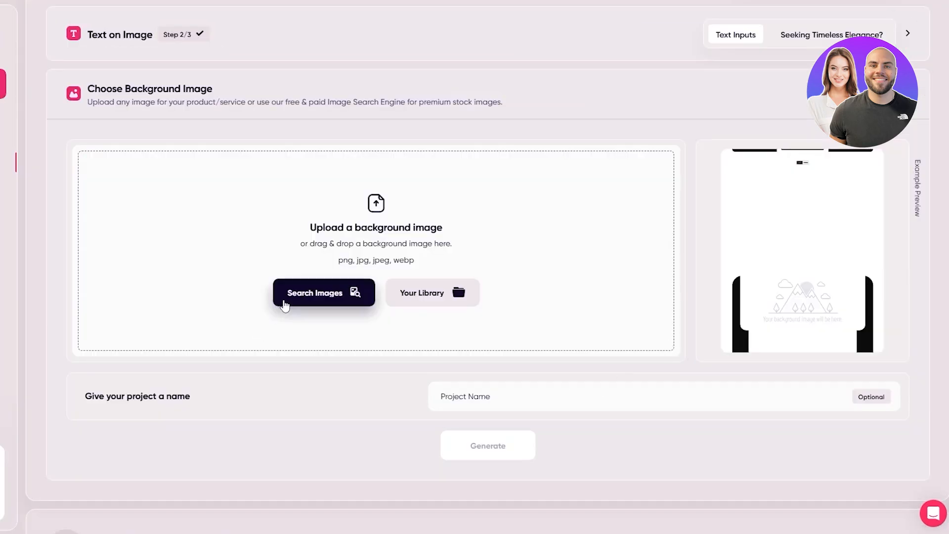
click(340, 296)
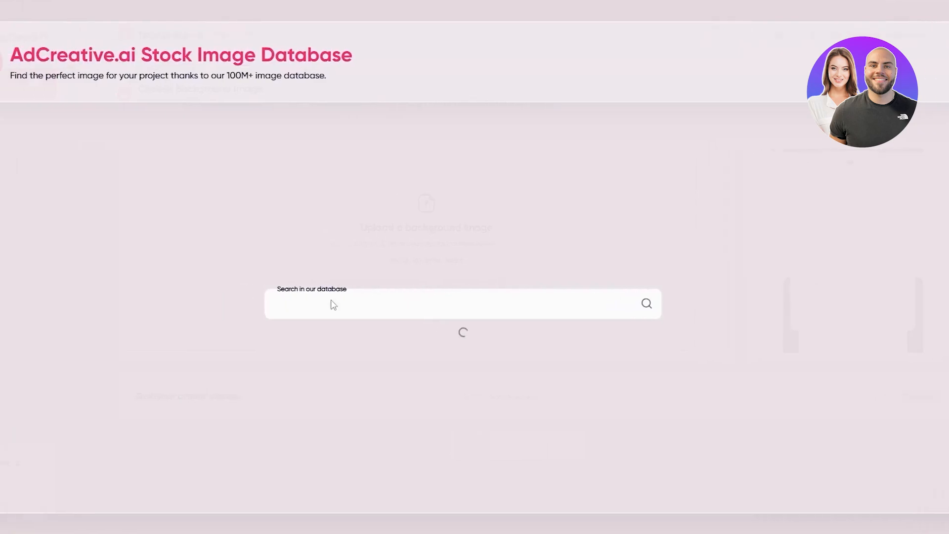
click(364, 326)
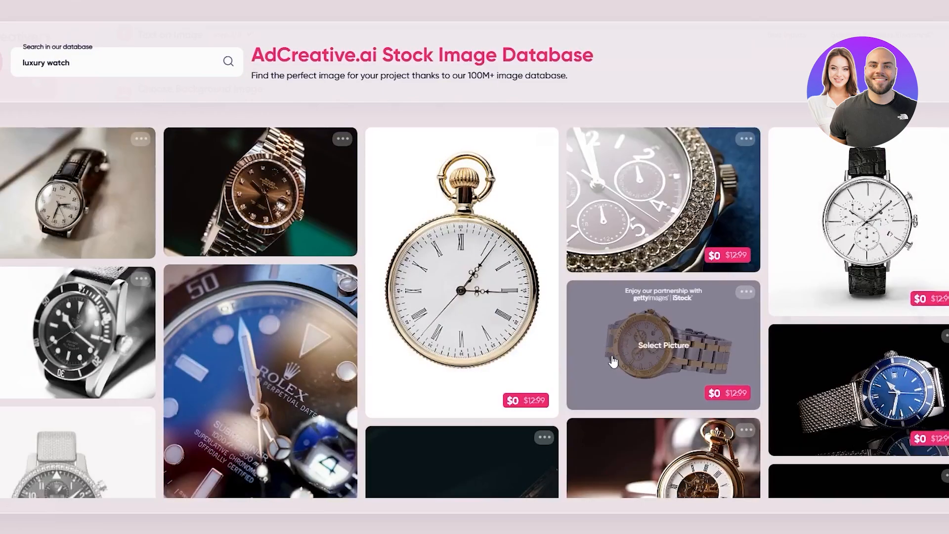
scroll(613, 361, down, 1)
scroll(69, 189, up, 1)
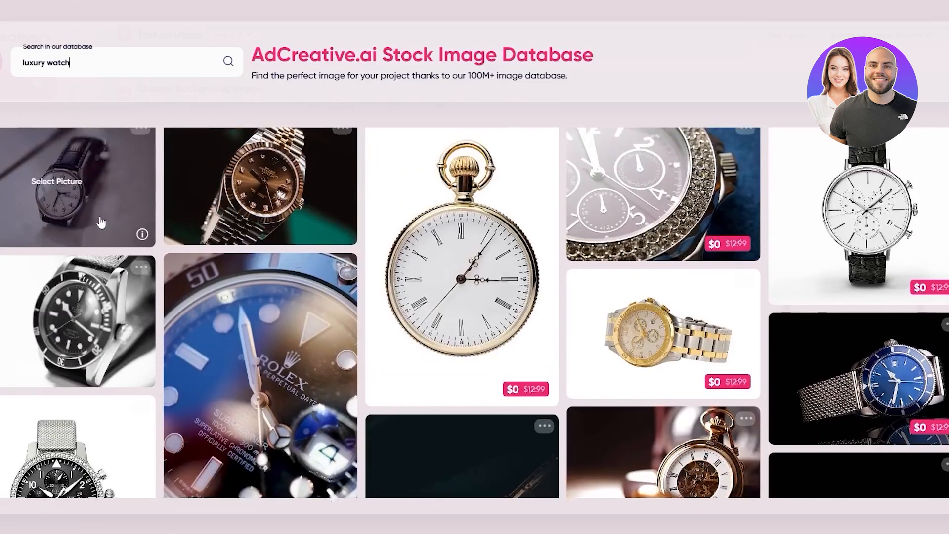
click(92, 214)
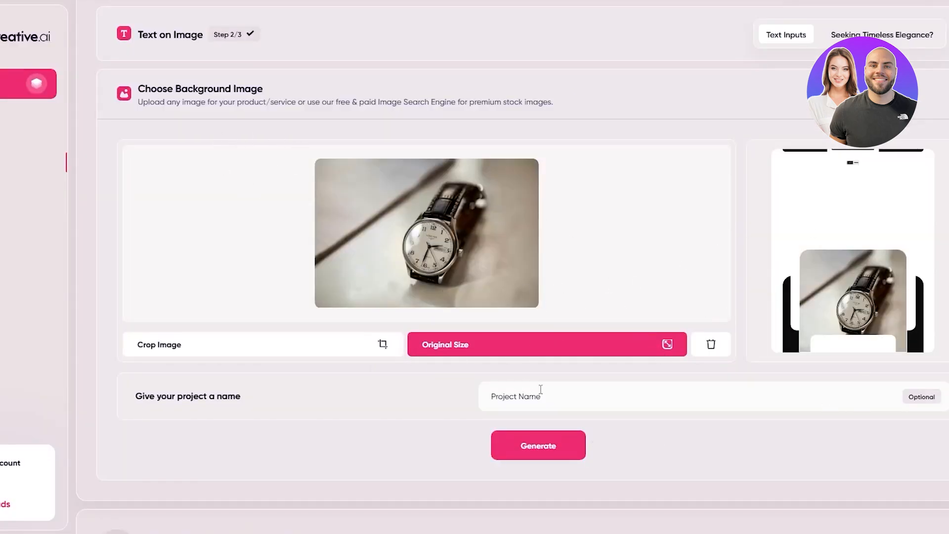
- Generate the ad creatives from the chosen texts and watch background, leaving the project name empty
click(568, 396)
click(249, 105)
click(528, 457)
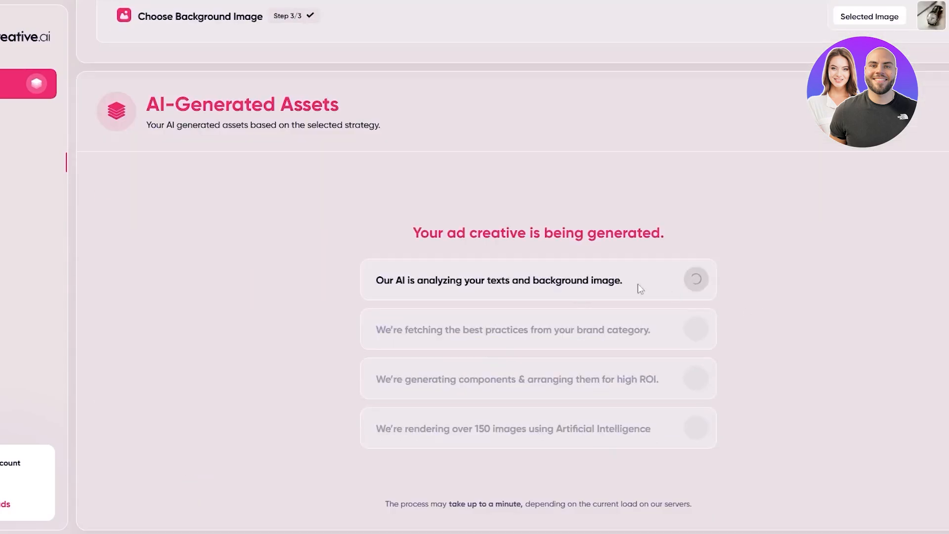
drag(417, 232, 647, 234)
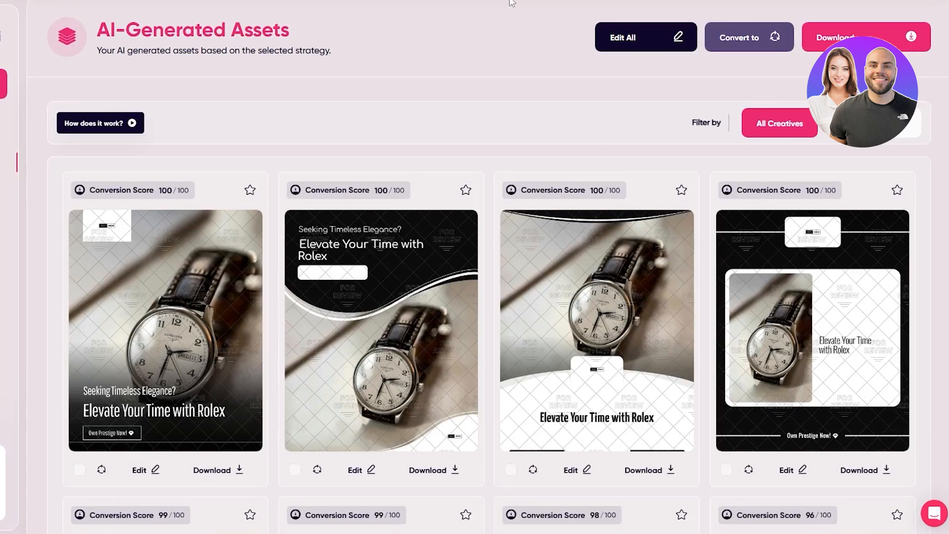
- Look through the generated ad creatives, comparing their layouts and conversion scores
scroll(390, 278, down, 5)
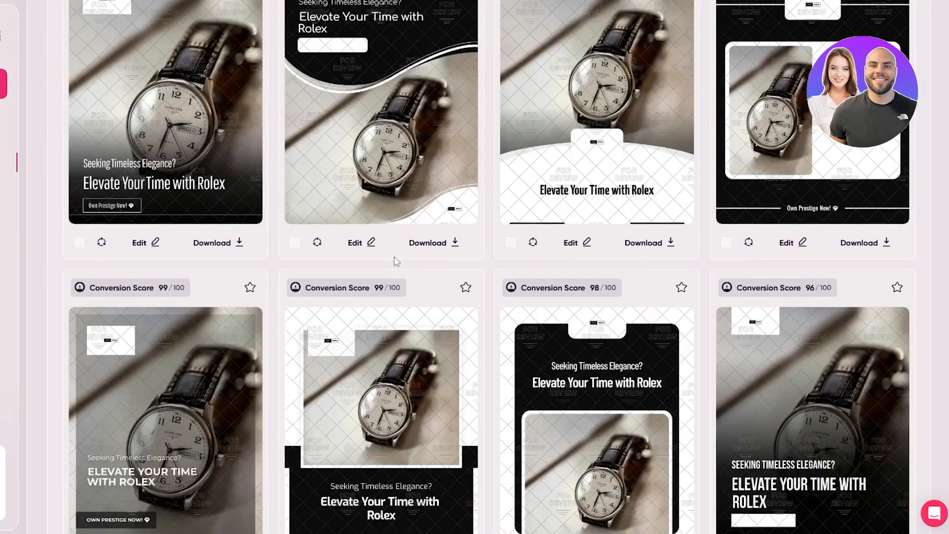
scroll(389, 278, down, 5)
scroll(225, 275, down, 5)
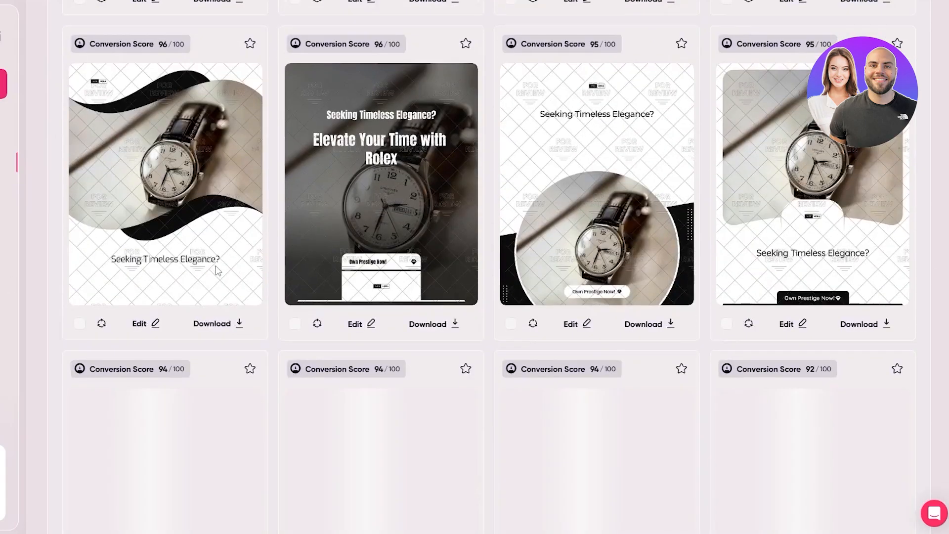
scroll(626, 266, down, 3)
scroll(627, 266, down, 3)
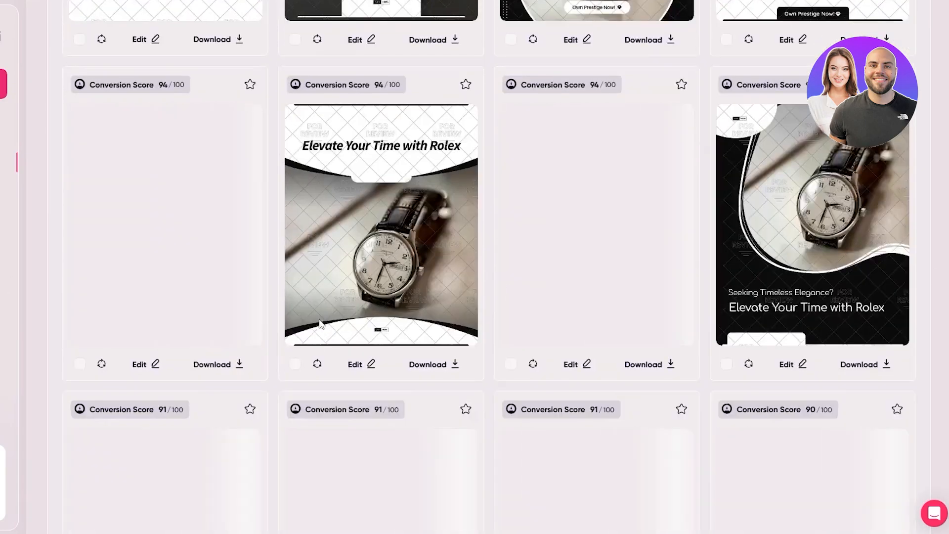
scroll(342, 294, down, 8)
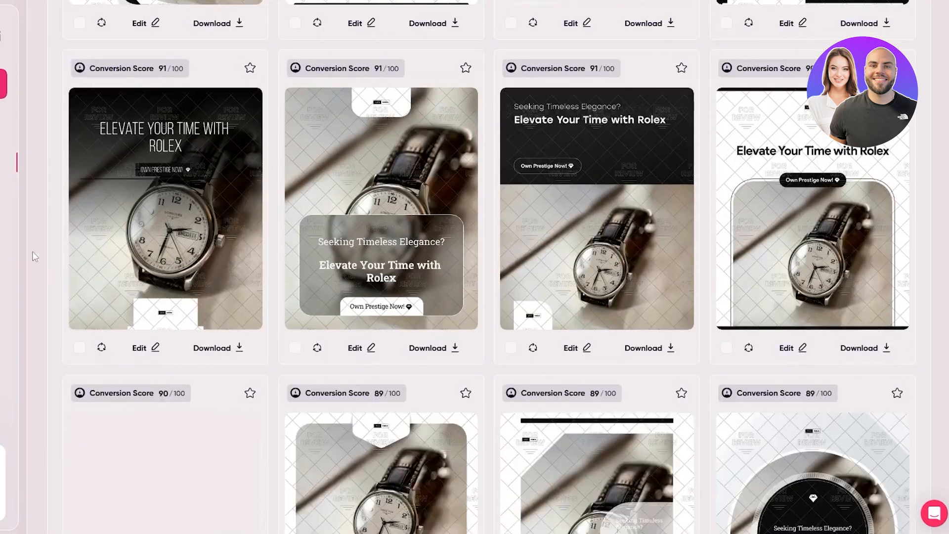
scroll(704, 336, down, 4)
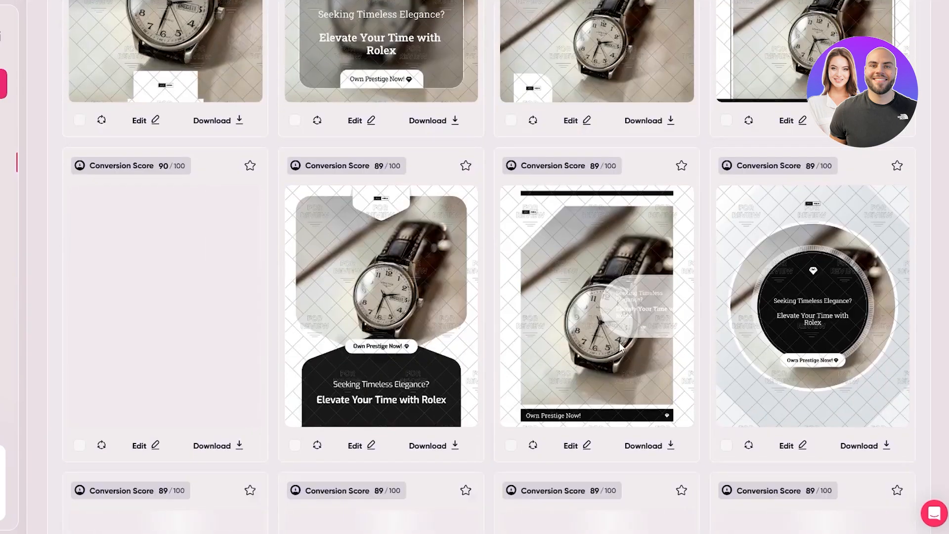
scroll(617, 342, up, 20)
scroll(618, 346, up, 5)
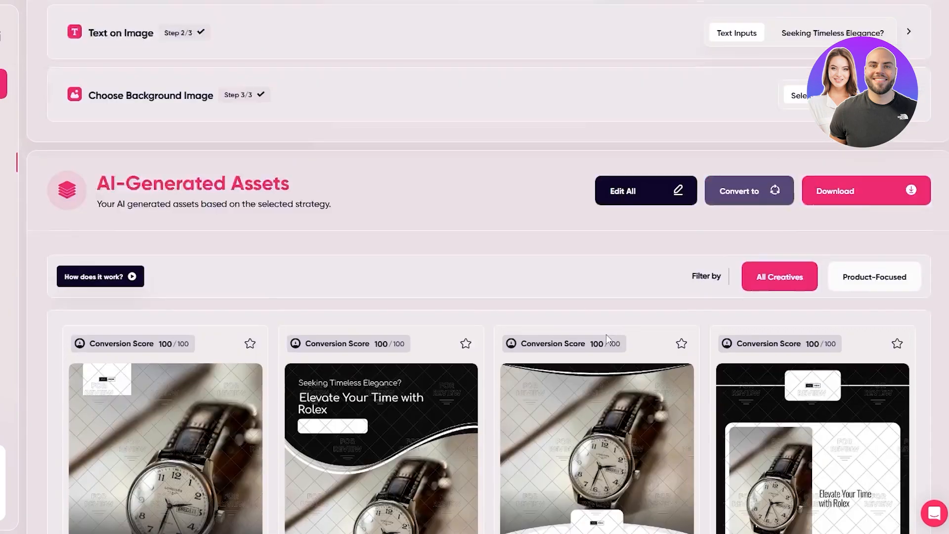
scroll(295, 87, down, 12)
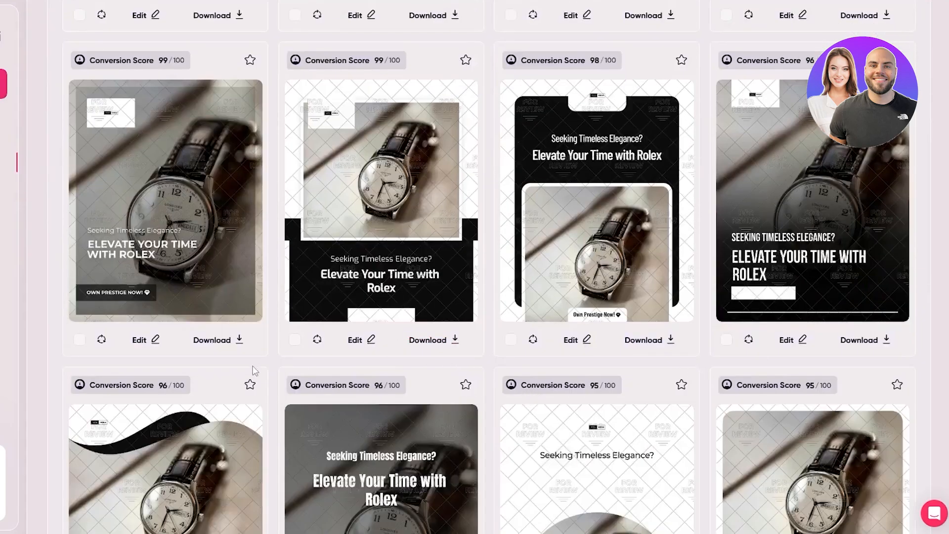
scroll(578, 222, down, 7)
scroll(540, 247, down, 6)
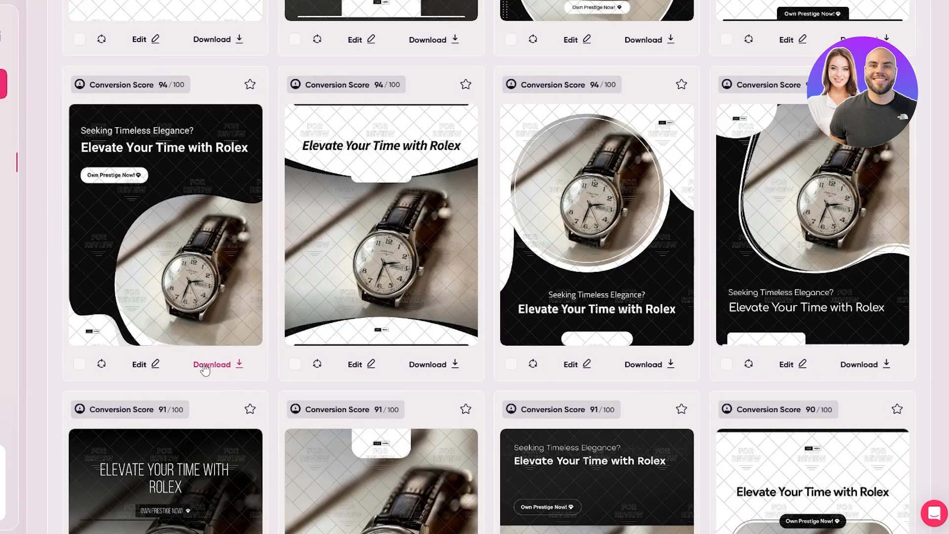
- Open the black creative with the curved watch photo in the Creative Studio Editor and select its text group and white curved shape
click(147, 368)
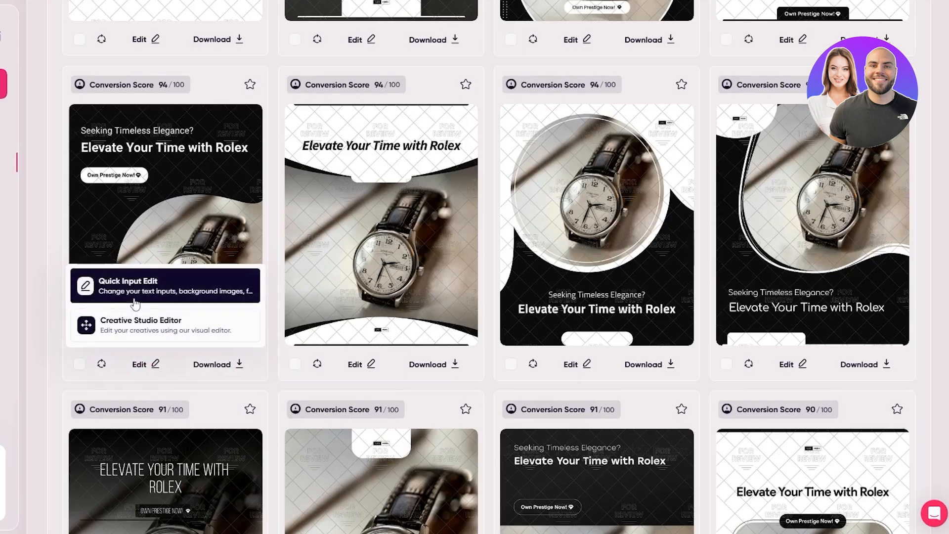
click(171, 334)
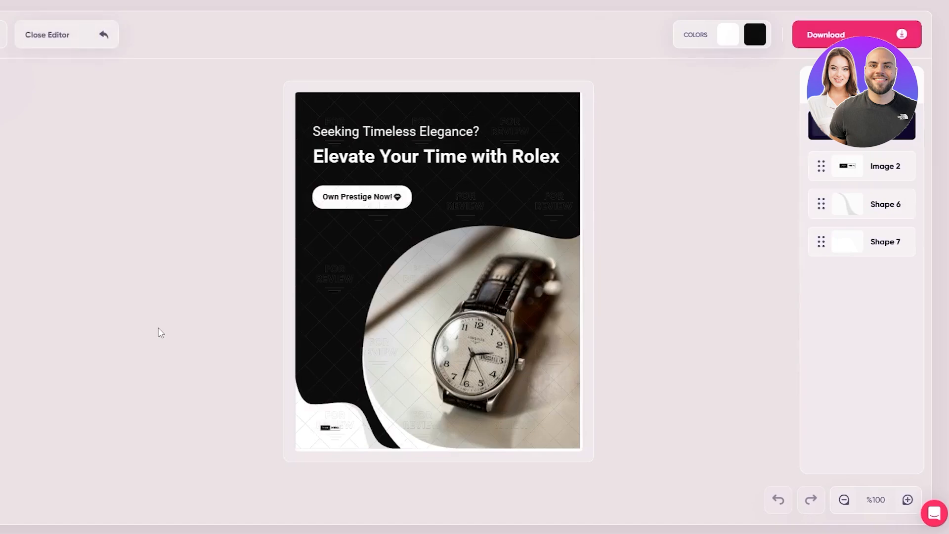
click(365, 208)
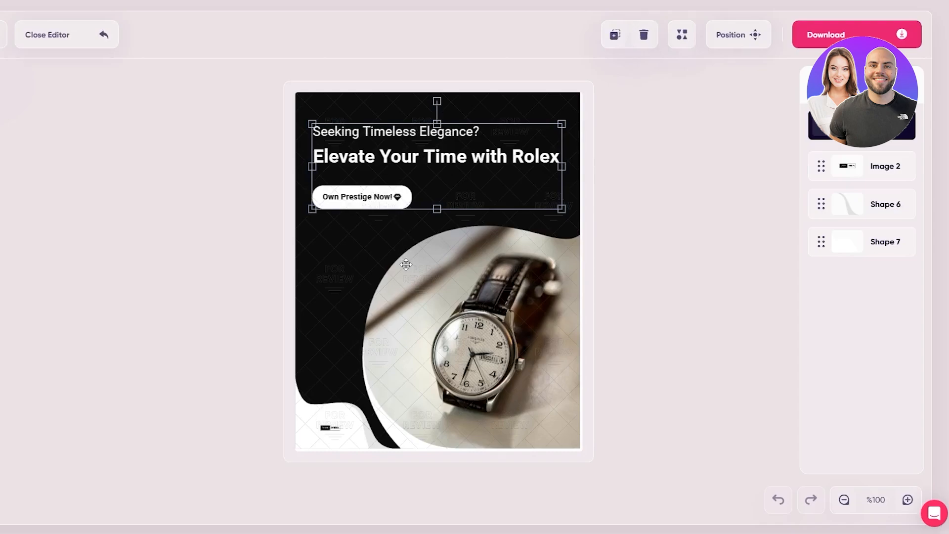
click(398, 285)
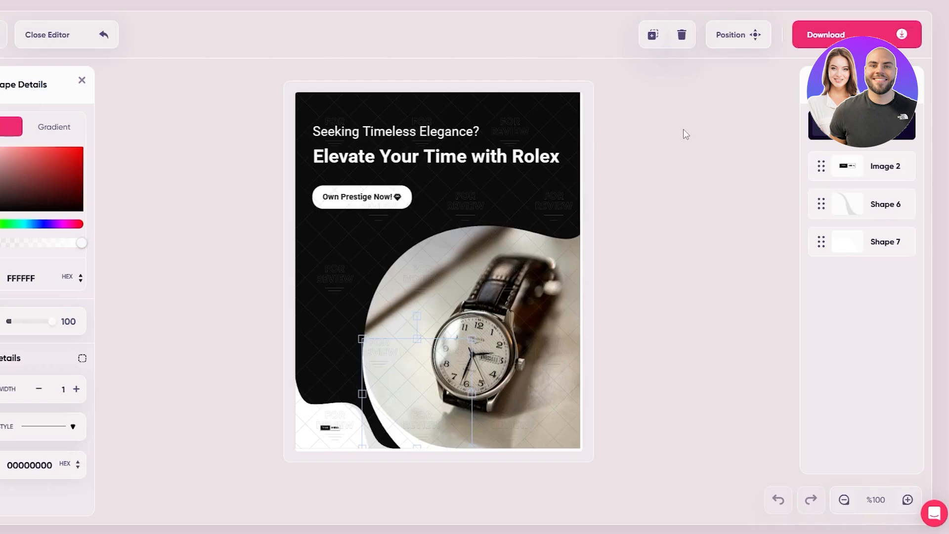
- Try to download the creative from the editor, and dismiss the dialog that opens
click(859, 34)
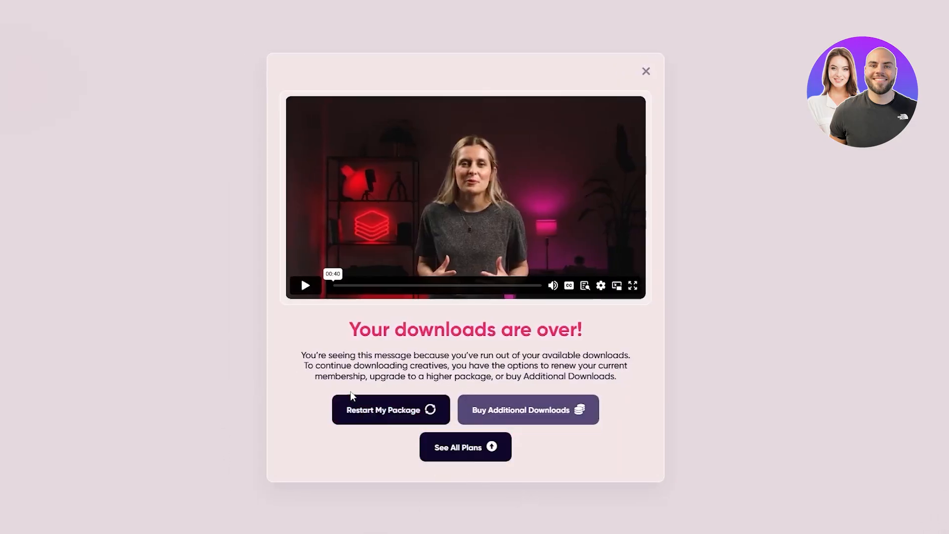
click(646, 72)
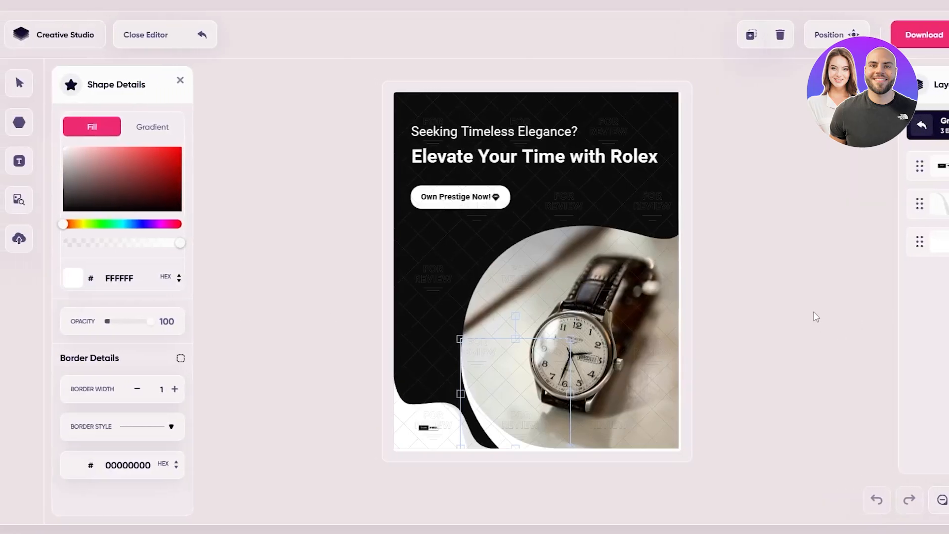
- Delete the selected white curved shape from the creative
key(Delete)
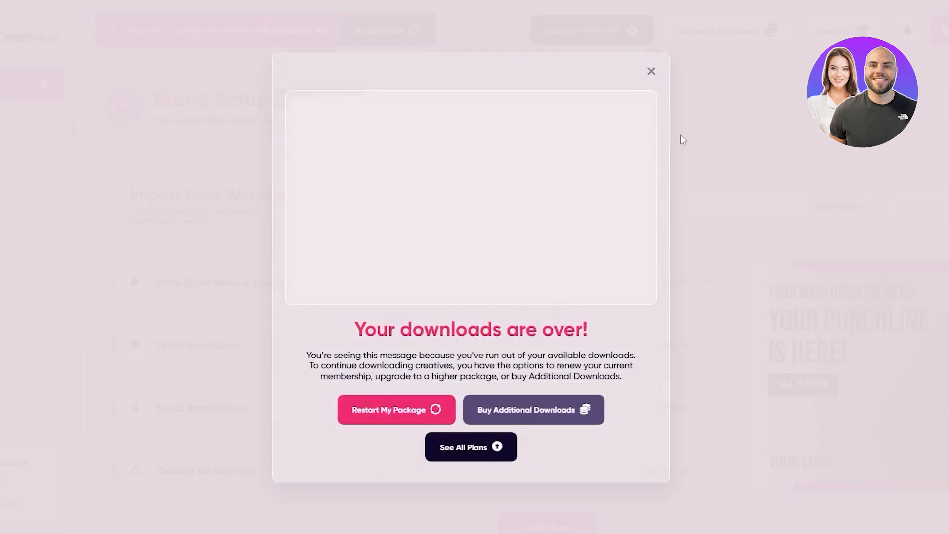
- Dismiss the dialog about used-up downloads and look through the Analyze, Predict and Retouch tool overviews
click(692, 71)
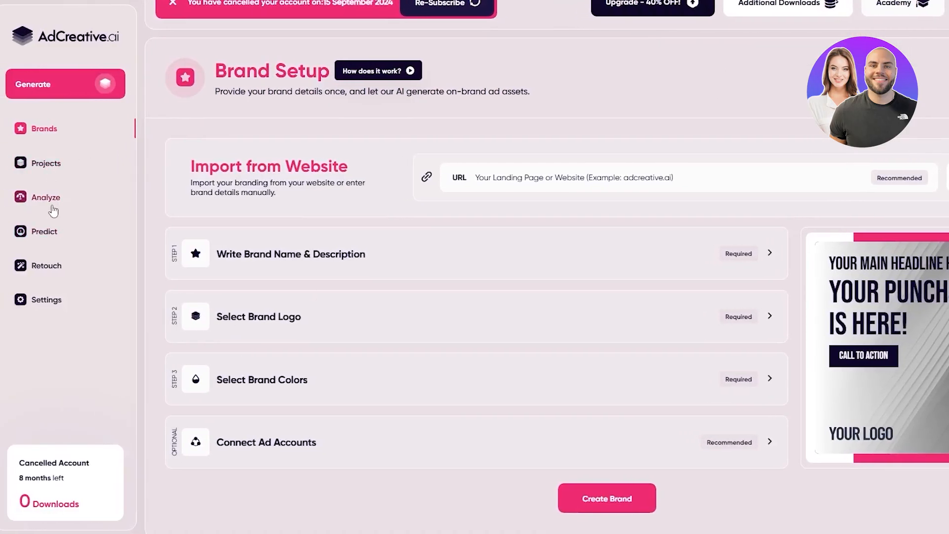
click(49, 200)
scroll(352, 228, down, 2)
scroll(352, 229, down, 1)
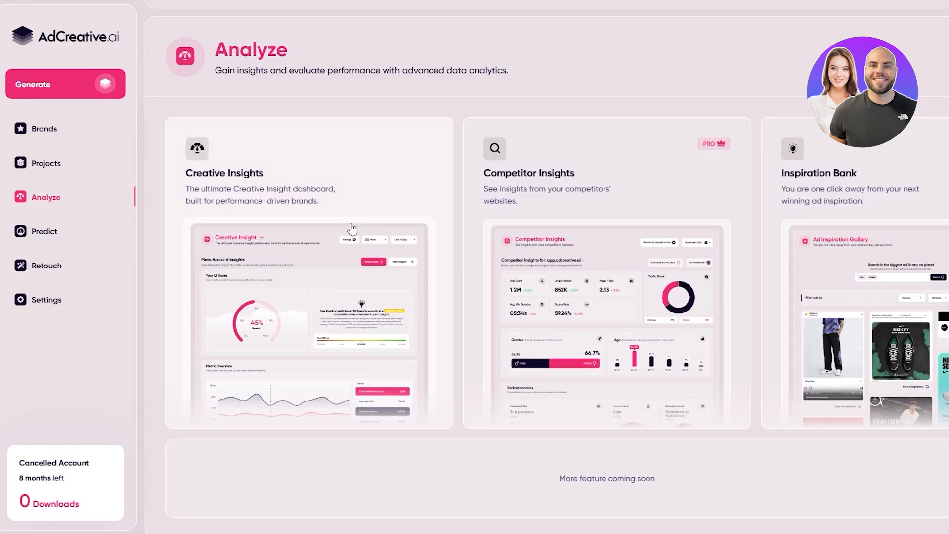
click(69, 229)
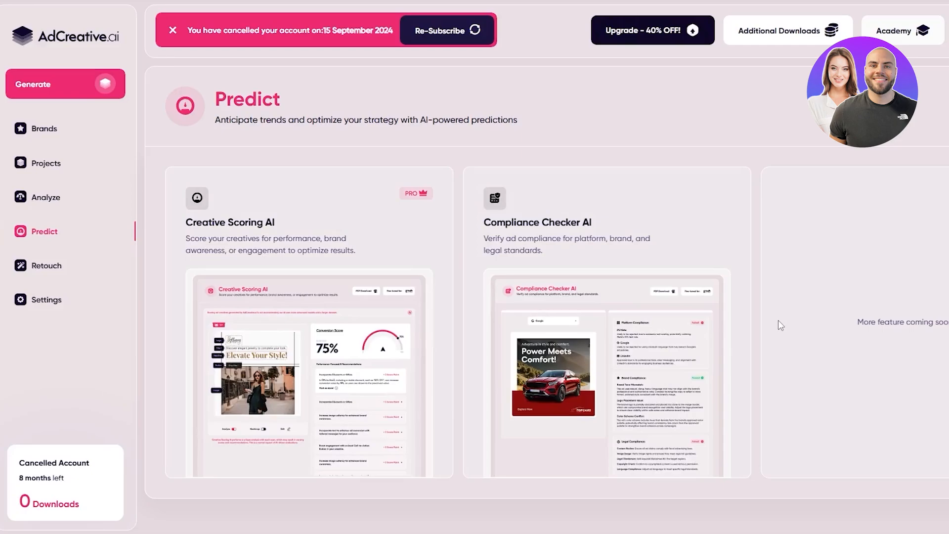
click(46, 266)
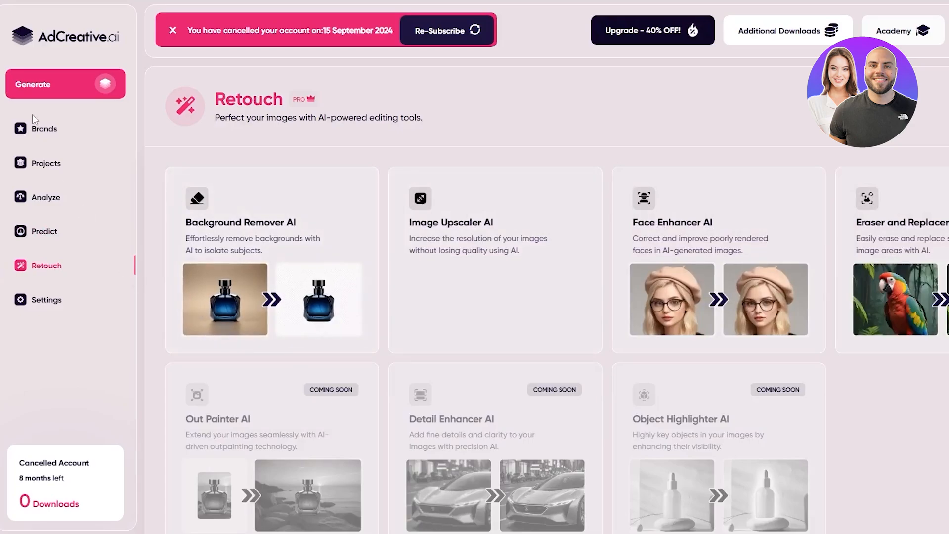
scroll(625, 383, down, 1)
scroll(626, 383, up, 1)
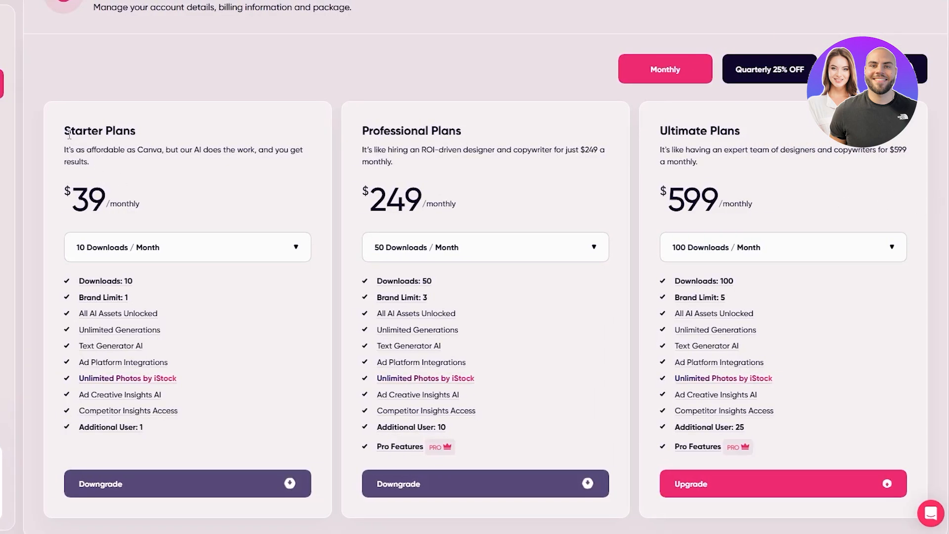
- Examine the features included in the Starter and Professional plans under monthly billing, reading their explanations
drag(149, 139, 71, 130)
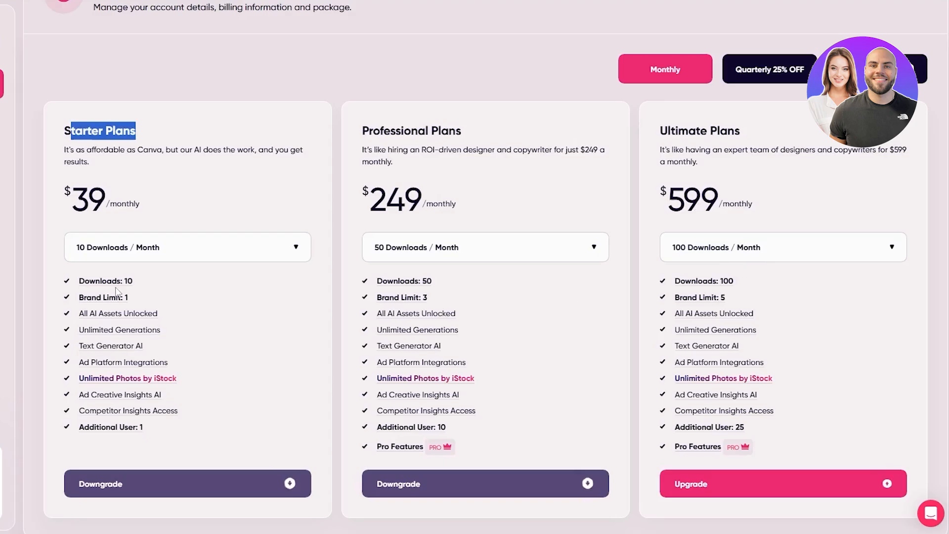
mouse_move(192, 317)
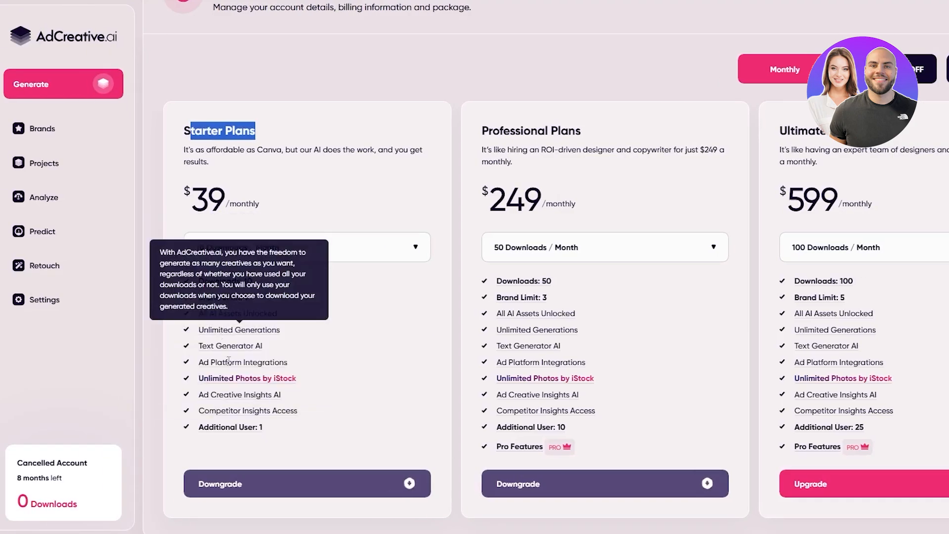
mouse_move(231, 360)
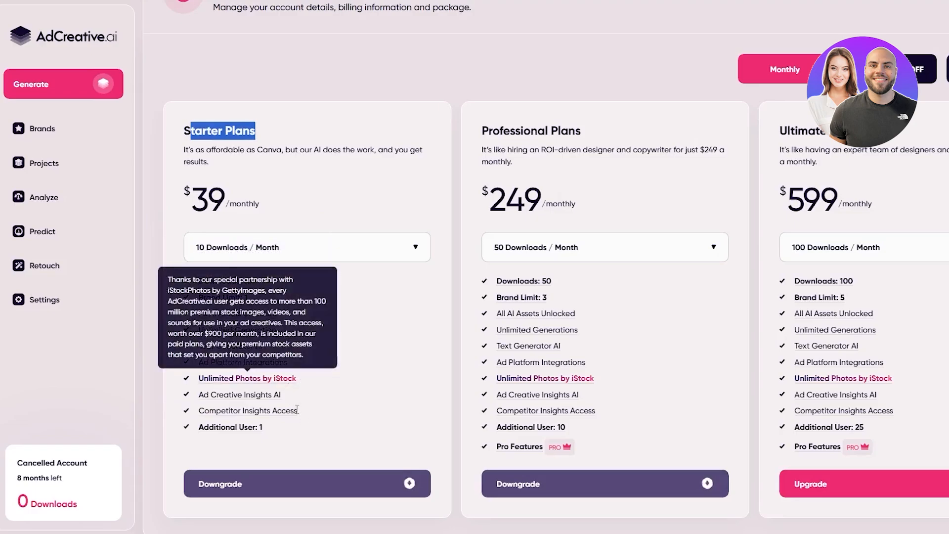
mouse_move(296, 410)
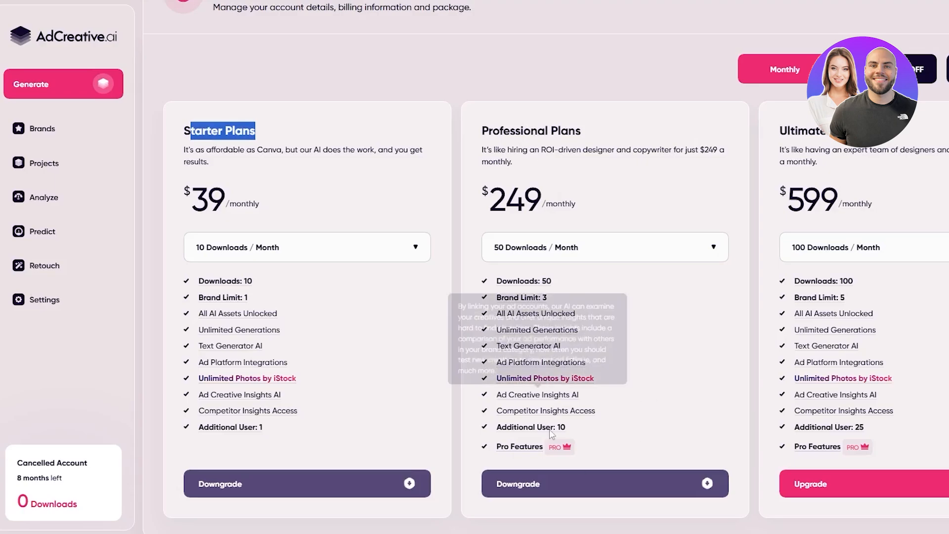
mouse_move(517, 431)
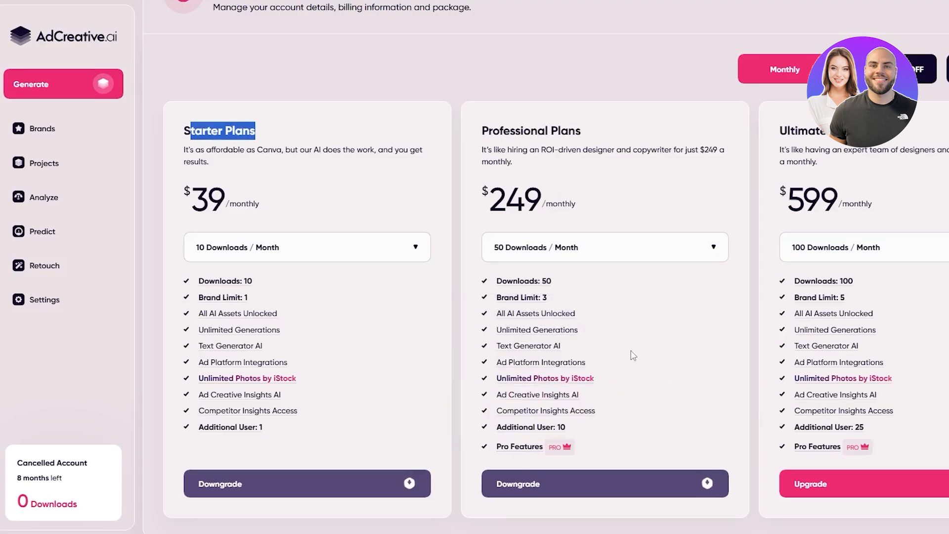
mouse_move(548, 298)
mouse_move(594, 409)
- Show the plan prices for quarterly billing and for yearly billing to compare them across the plans
click(874, 72)
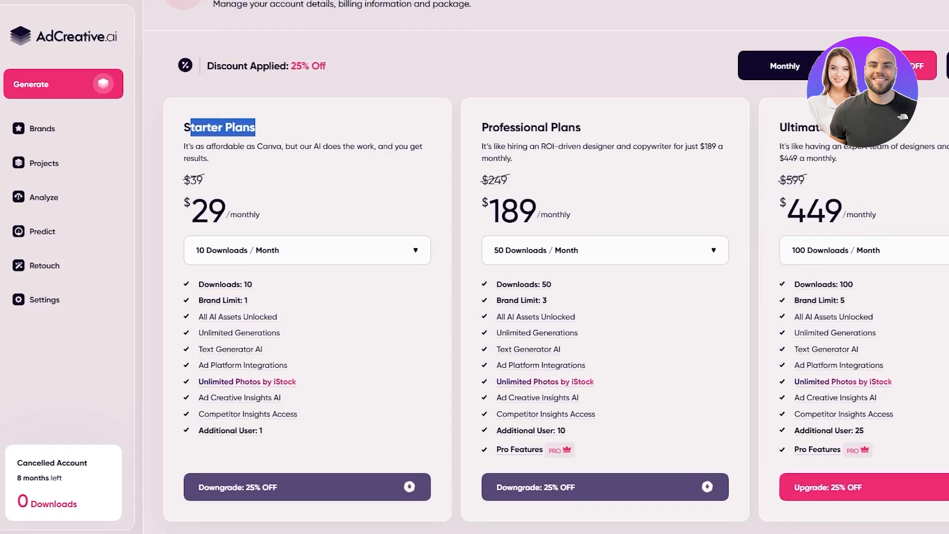
click(948, 66)
scroll(556, 296, down, 1)
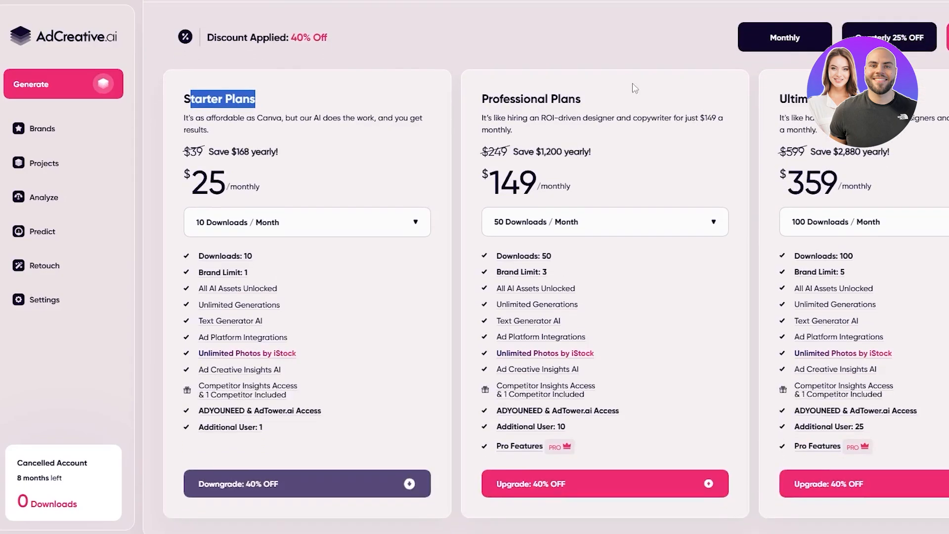